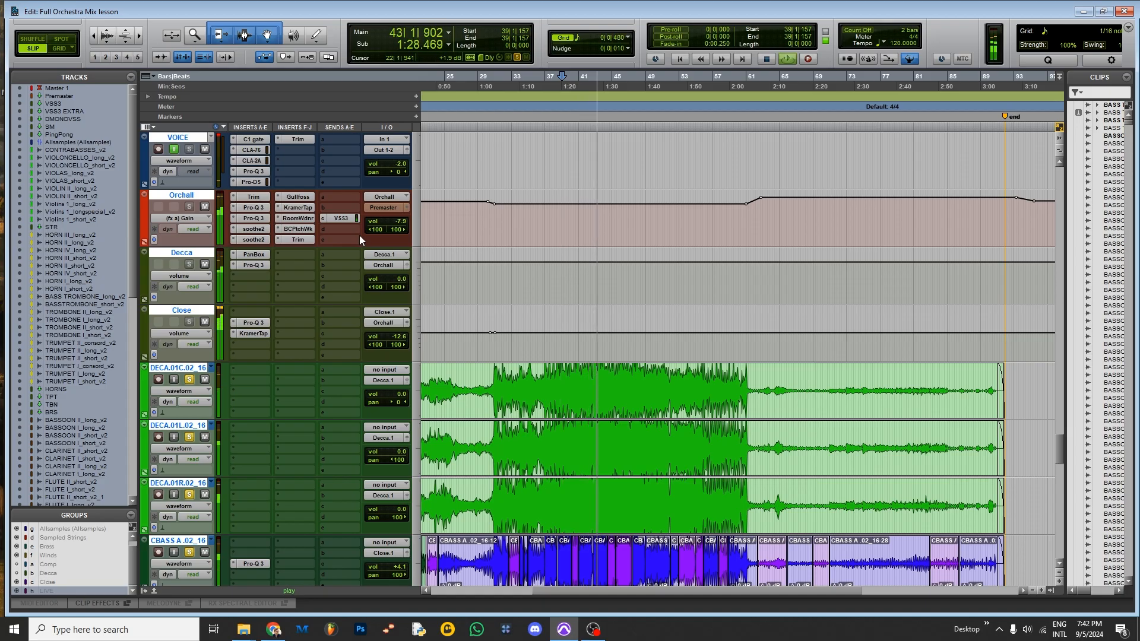
Step: Stop playback and inspect the bypassed Trim plugin on the Orchall track
key("space")
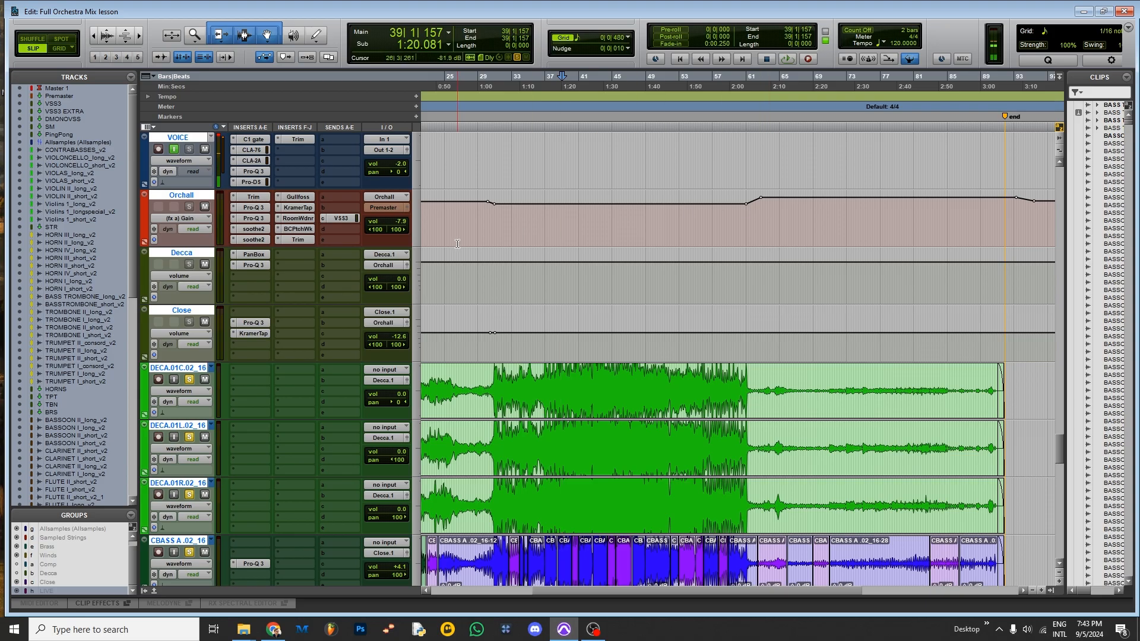
scroll(489, 287, "up", 2)
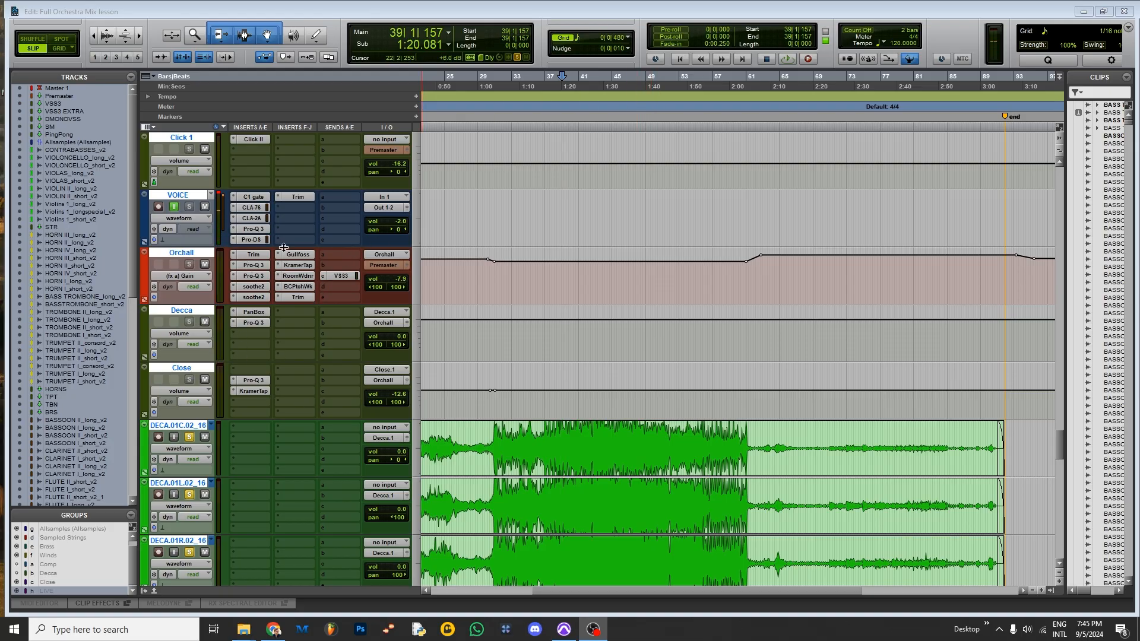
scroll(212, 378, "down", 3)
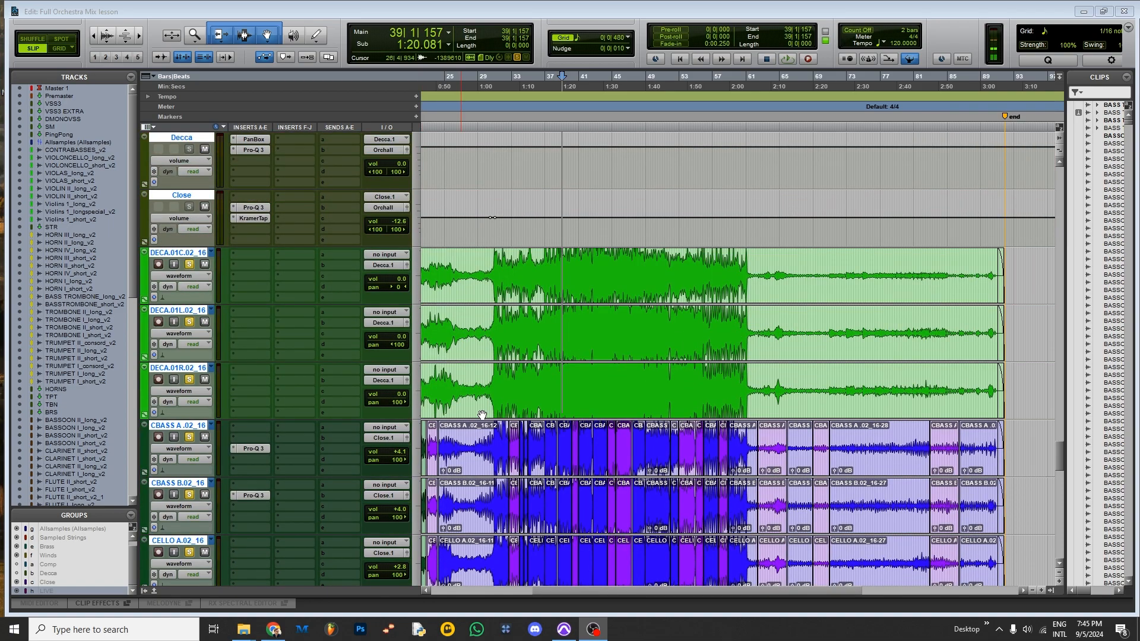
scroll(430, 366, "up", 4)
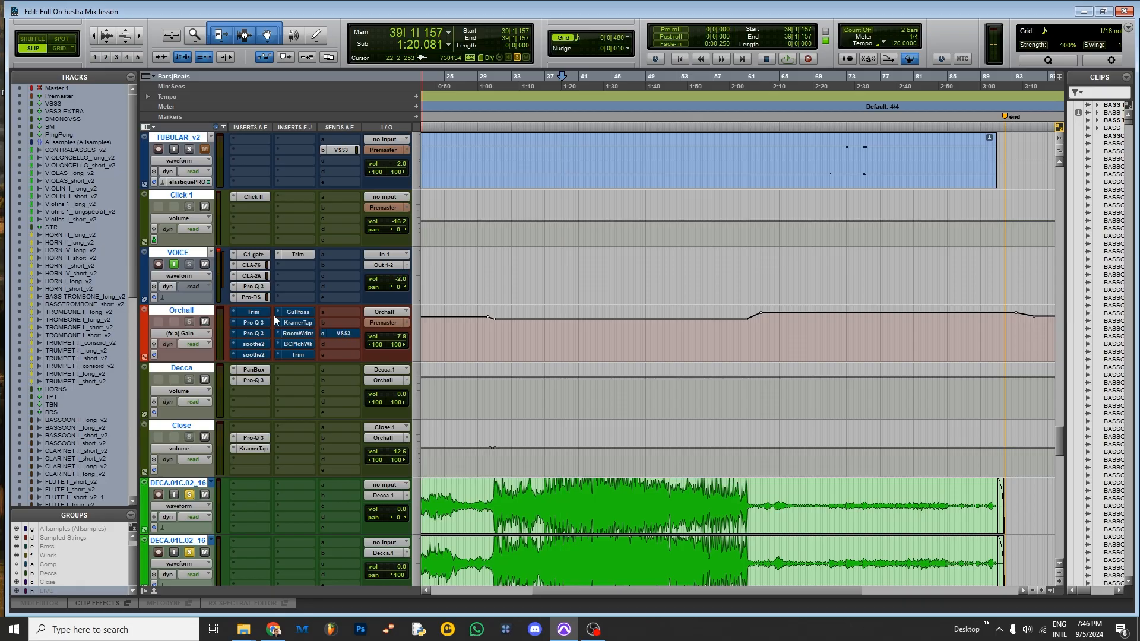
left_click(252, 313)
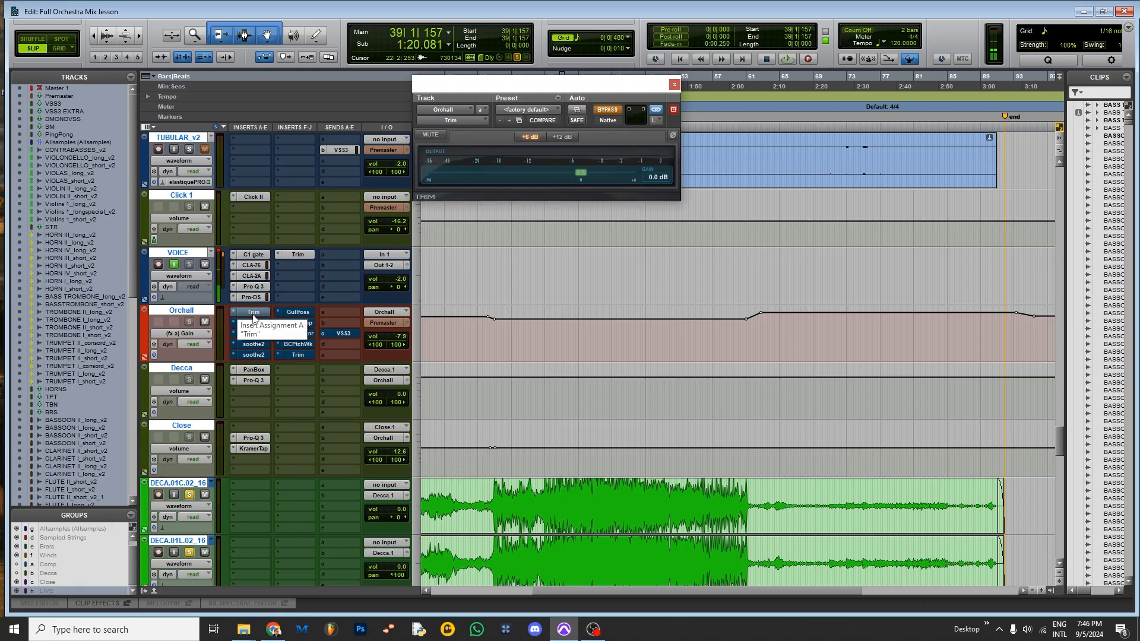
left_click(252, 314)
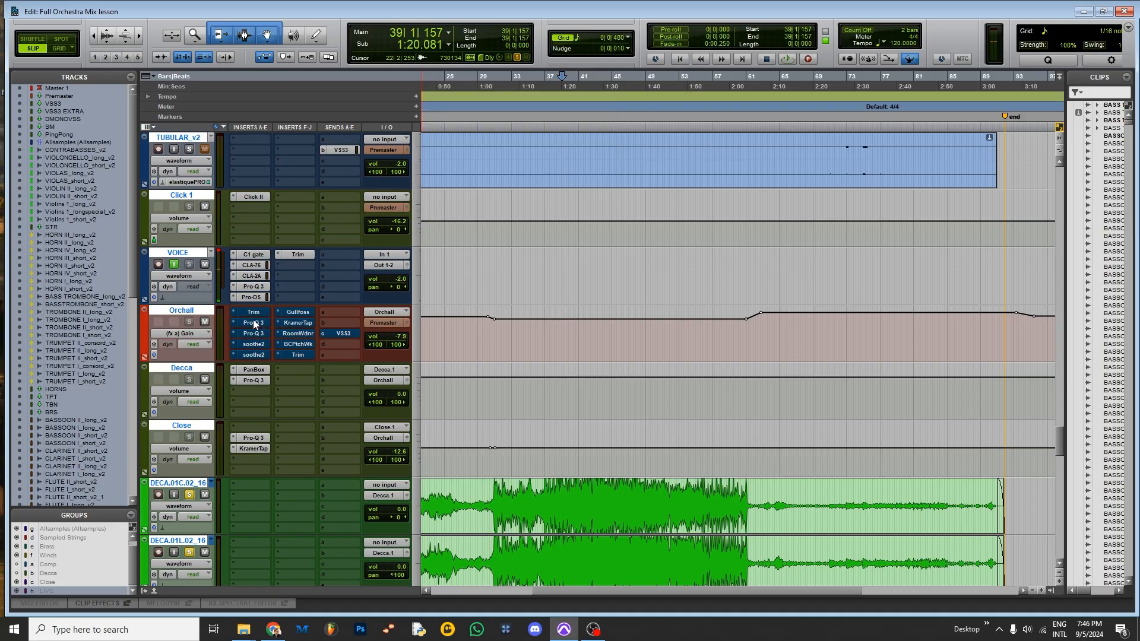
Step: Activate the bypassed Trim and both Pro-Q 3 inserts on the Orchall track and compare the two EQ curves
left_click(252, 314, "ctrl")
left_click(255, 324, "ctrl")
left_click(252, 324)
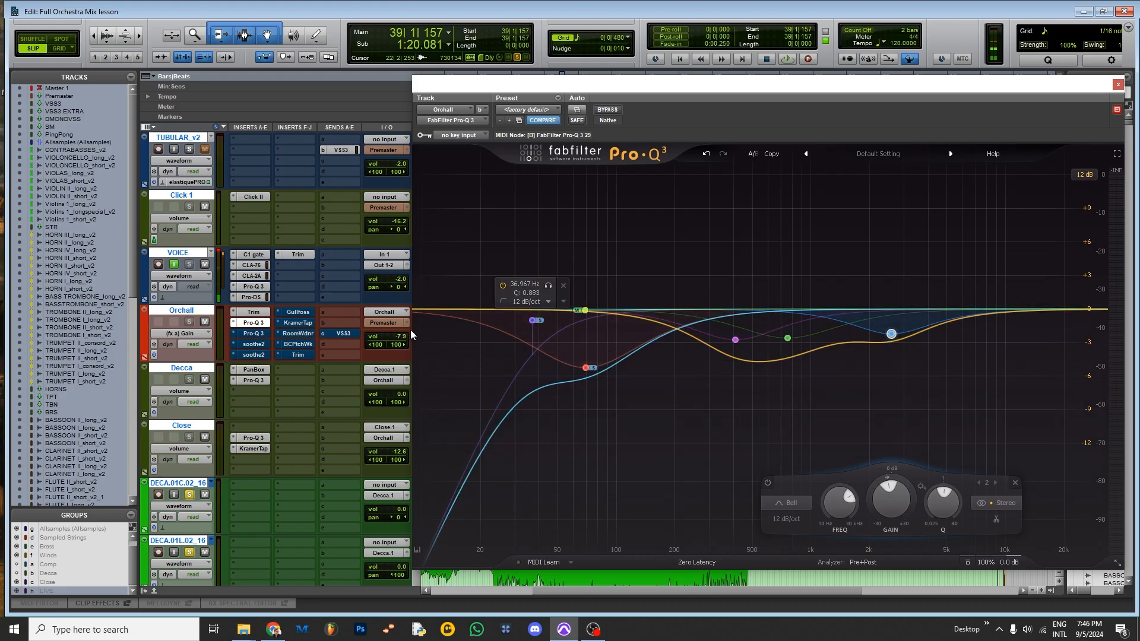
left_click(254, 334)
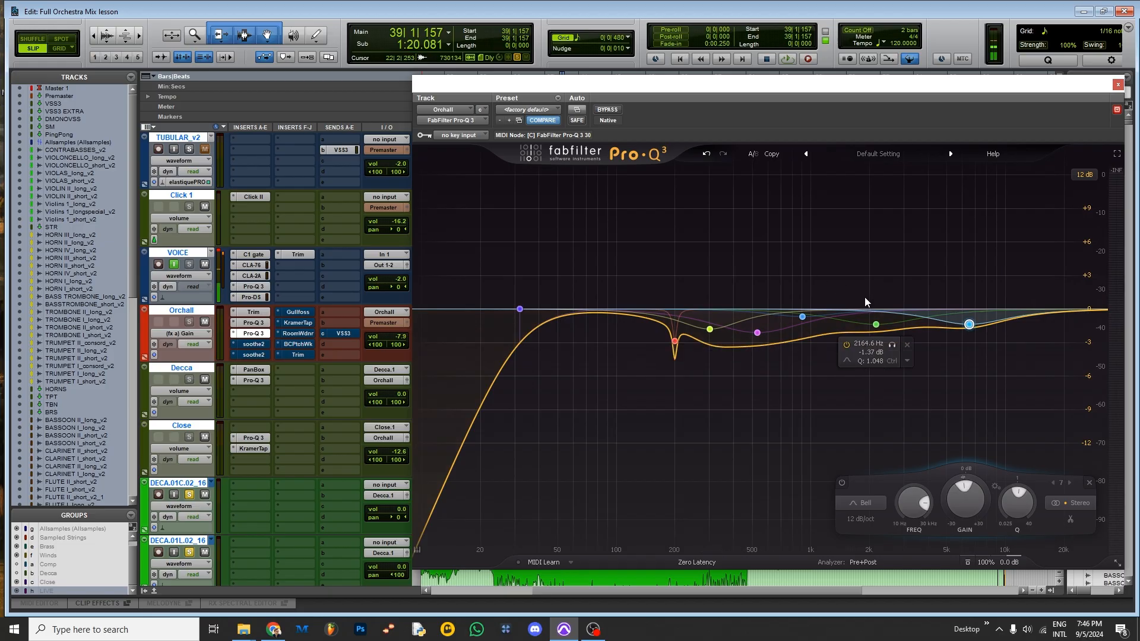
left_click(252, 325)
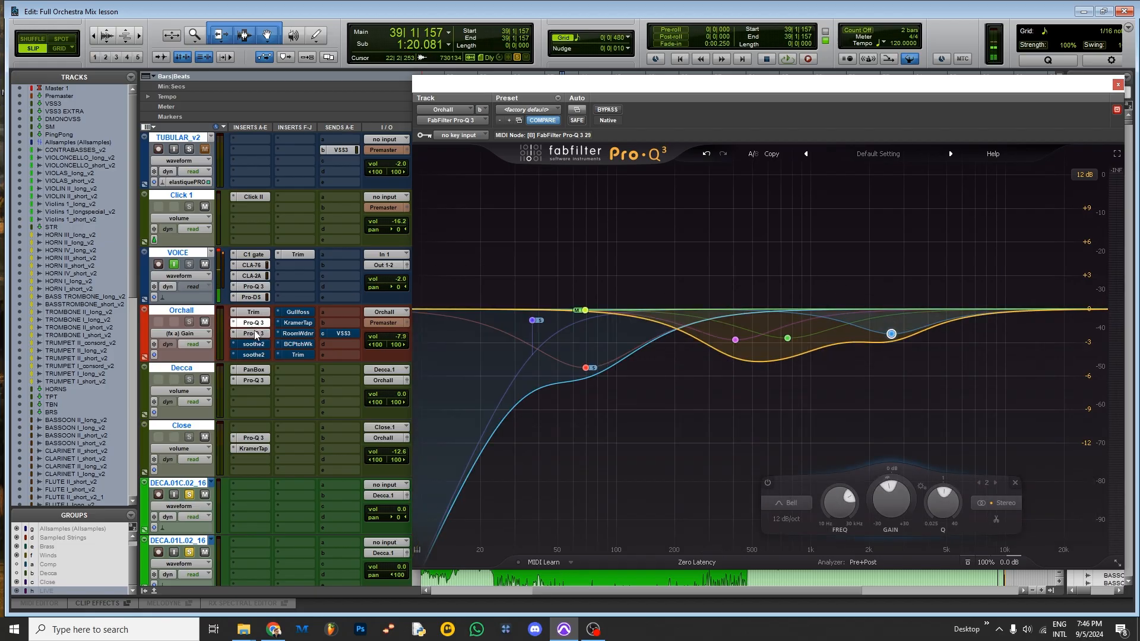
left_click(255, 334)
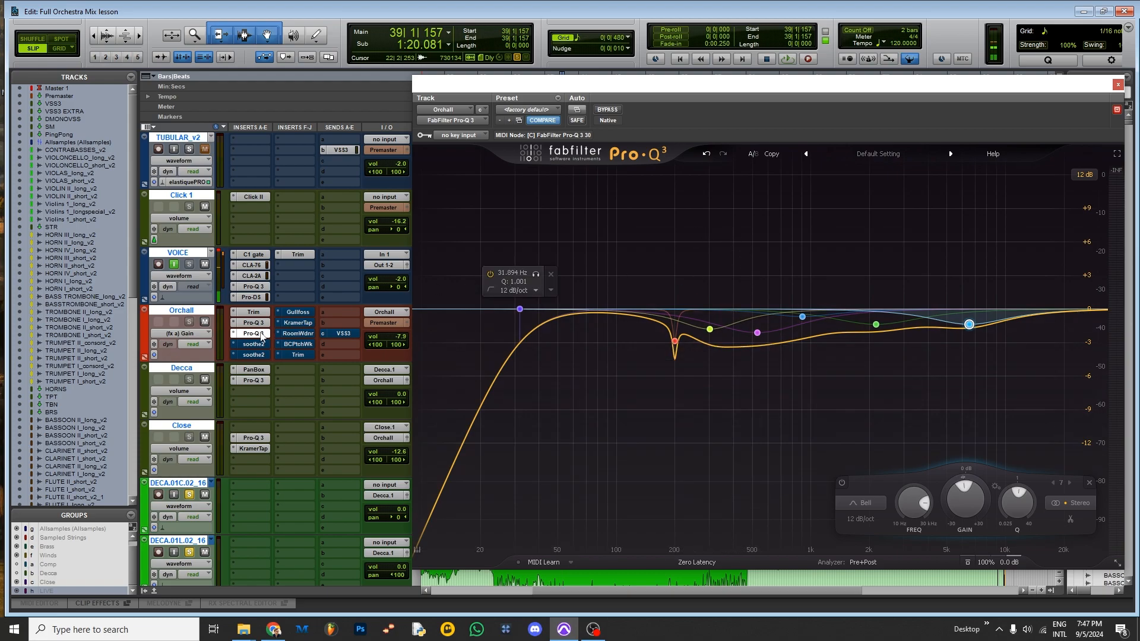
left_click(1118, 85)
Step: Play the orchestra from bar 43 to hear the Orchall track with its Trim and EQ inserts
left_click(606, 87)
scroll(599, 253, "down", 1)
key("space")
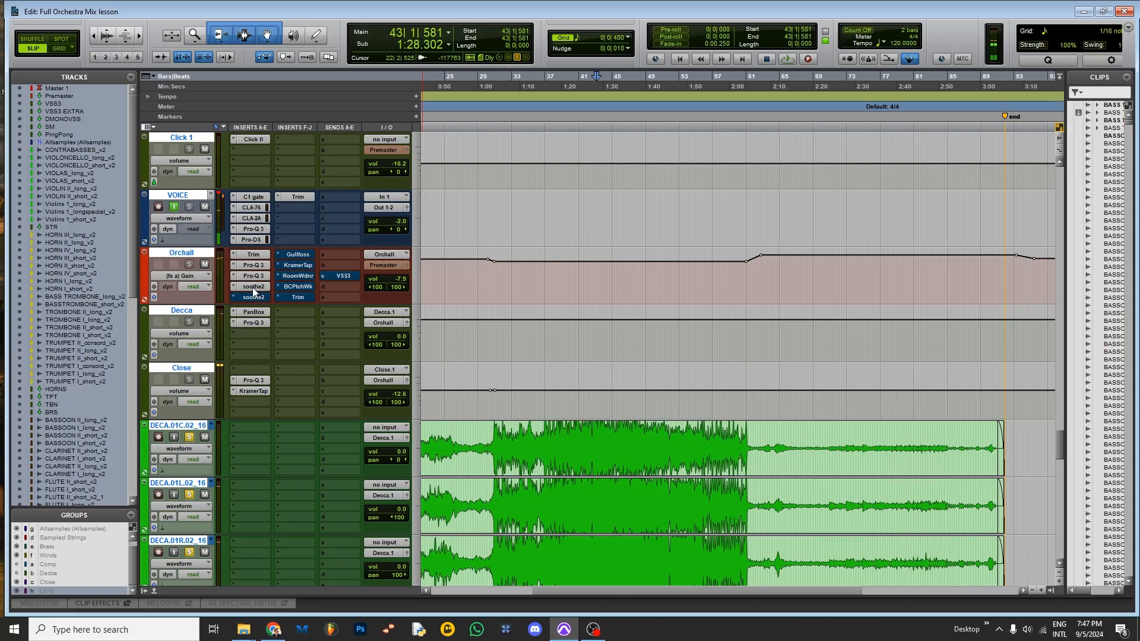
Step: Activate the first soothe2 insert on Orchall and audition its Low control setting from bar 39
left_click(254, 288)
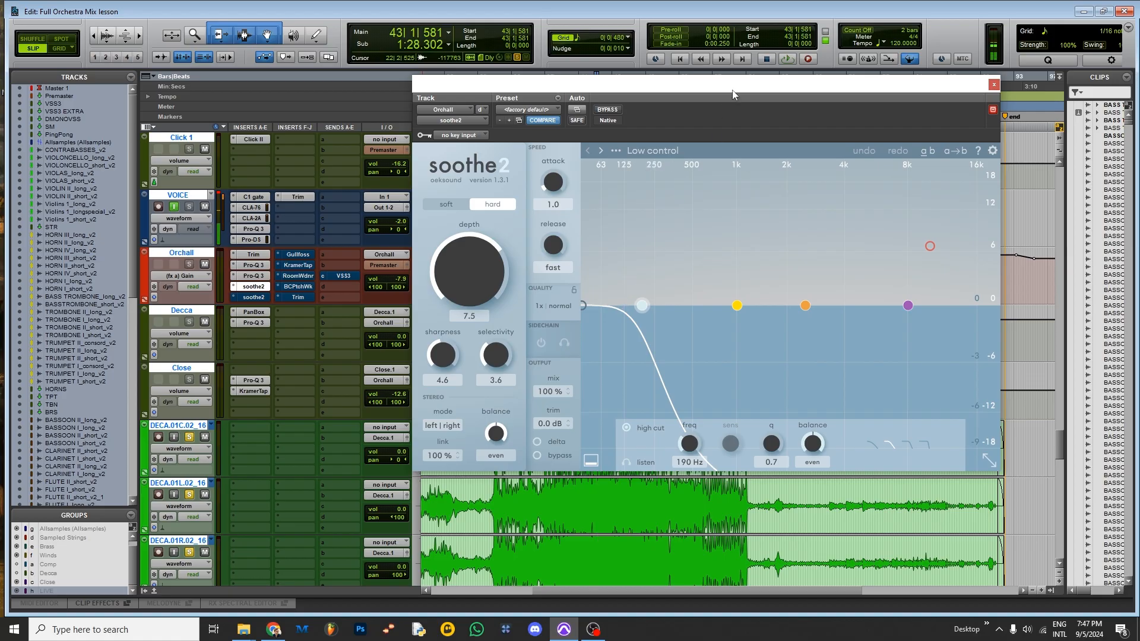
left_click_drag(727, 88, 924, 81)
left_click(552, 188)
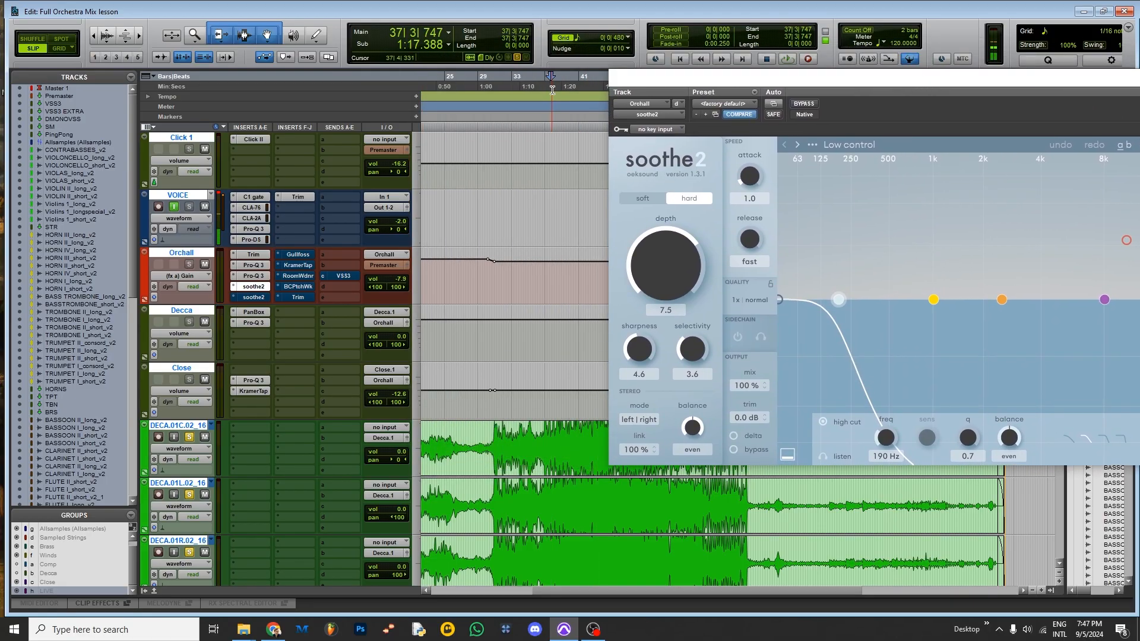
left_click(590, 85)
left_click(566, 83)
key("space")
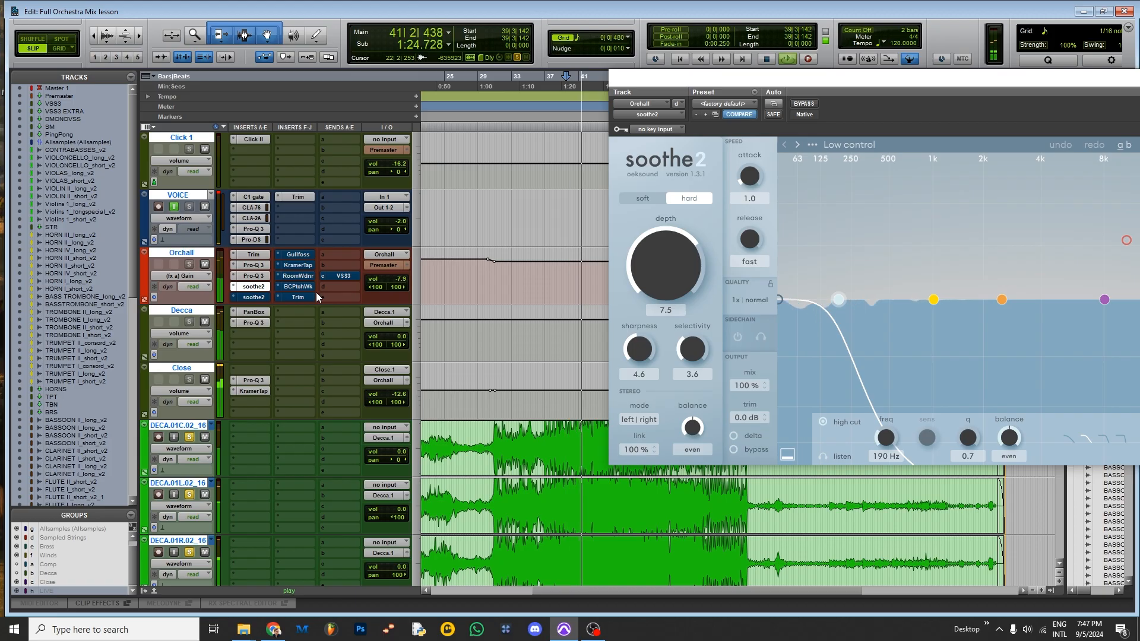
key("space")
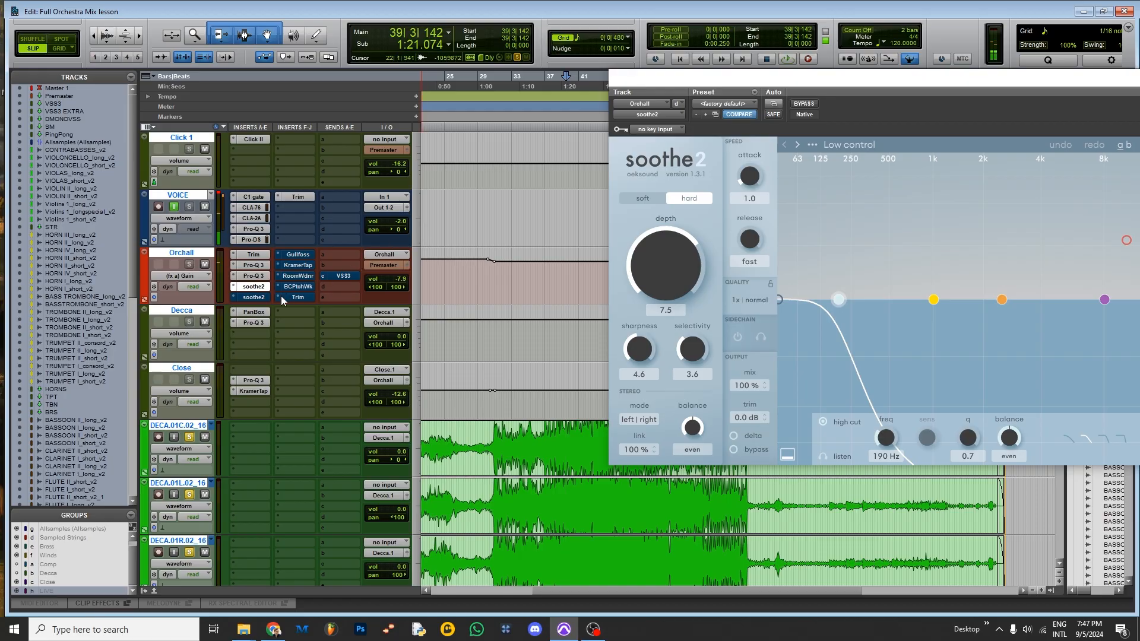
Step: Activate the second soothe2 insert on Orchall and audition its Top control setting from bars 41 and 57
left_click(253, 297)
left_click_drag(938, 79, 186, 113)
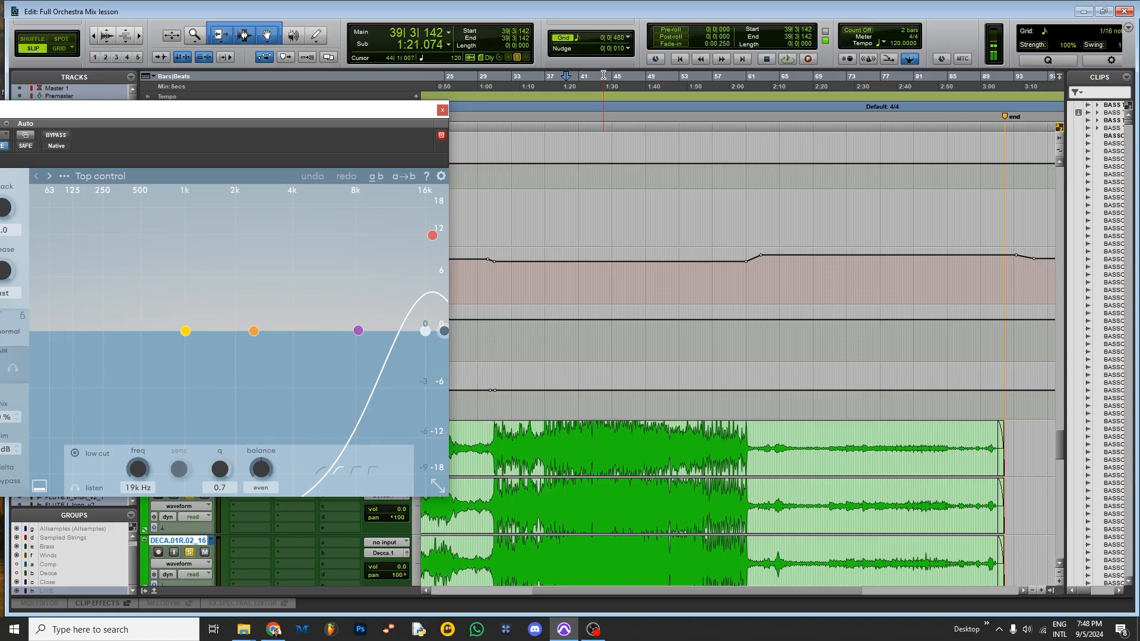
left_click(584, 79)
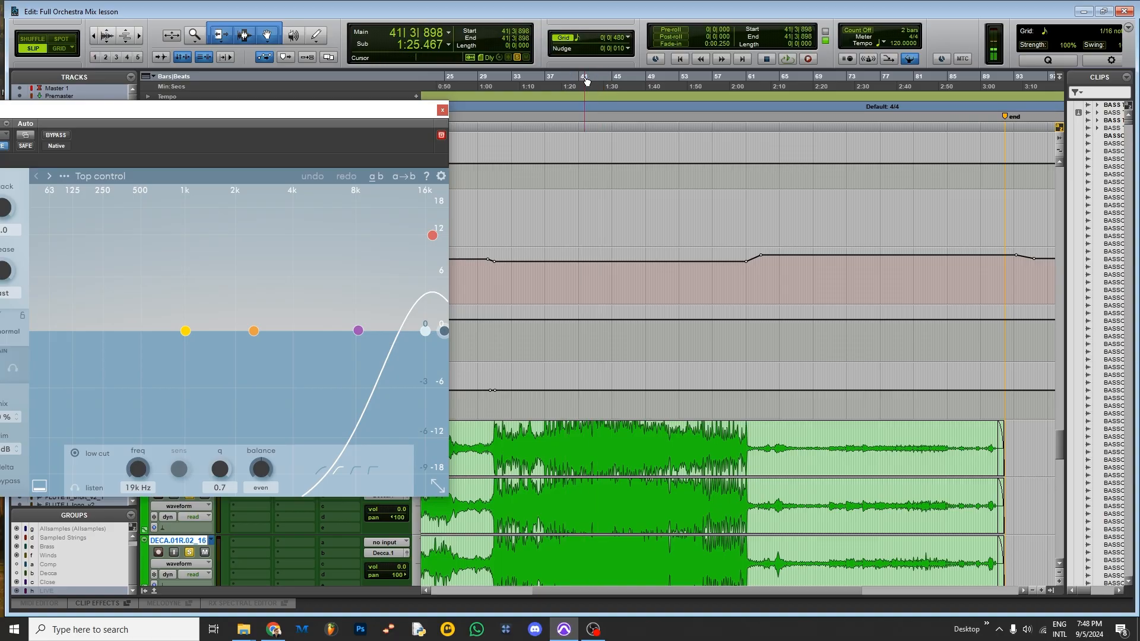
key("space")
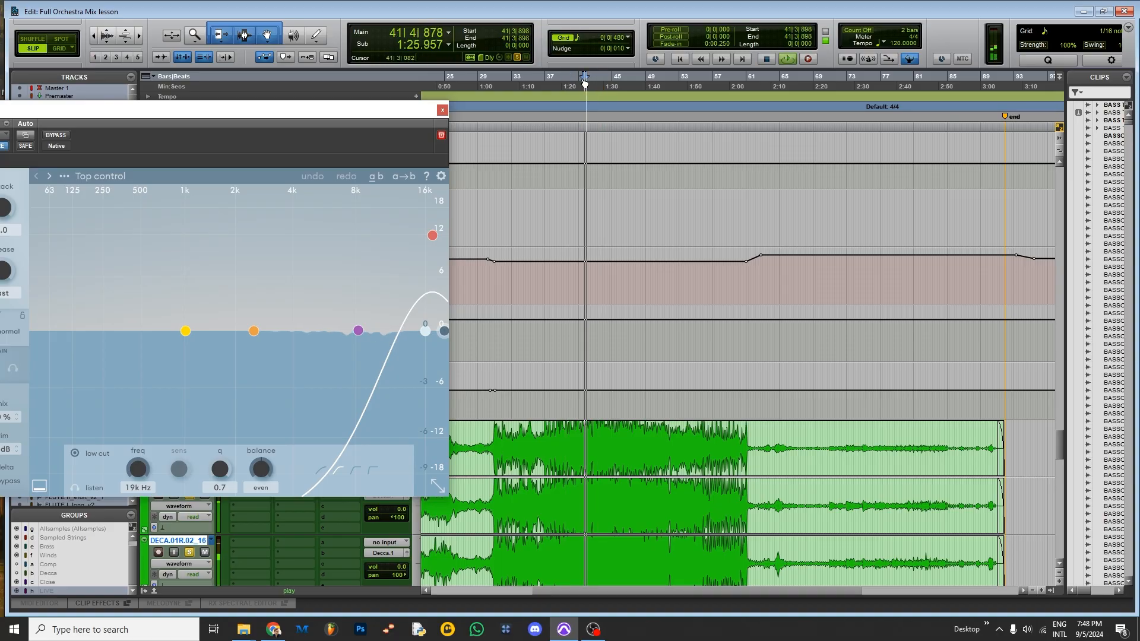
left_click_drag(387, 111, 963, 79)
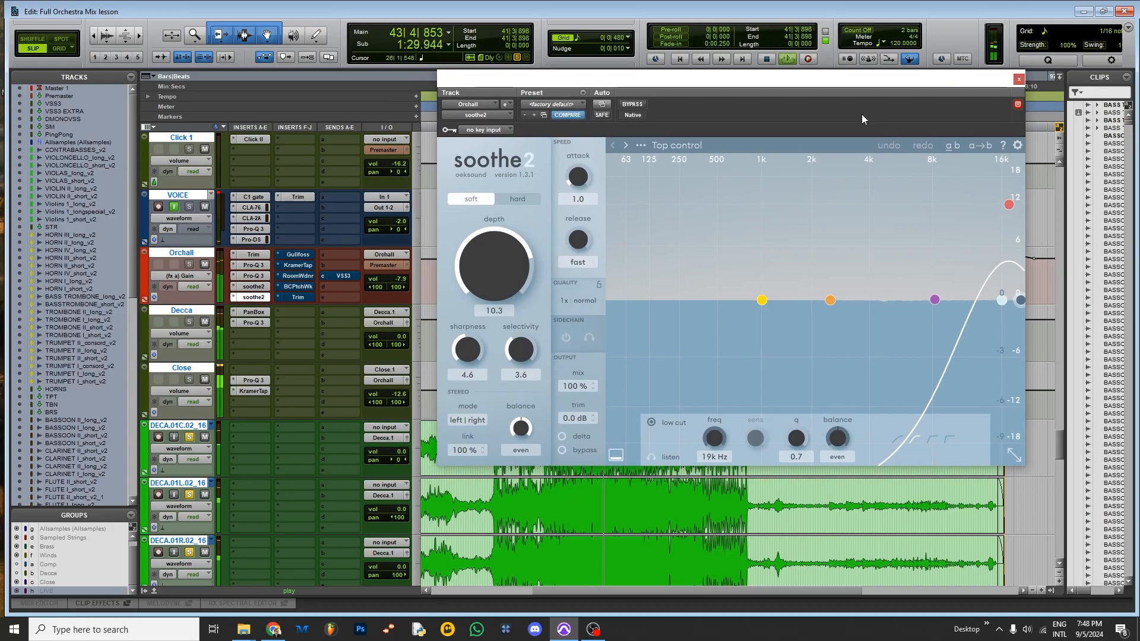
left_click_drag(854, 91, 307, 86)
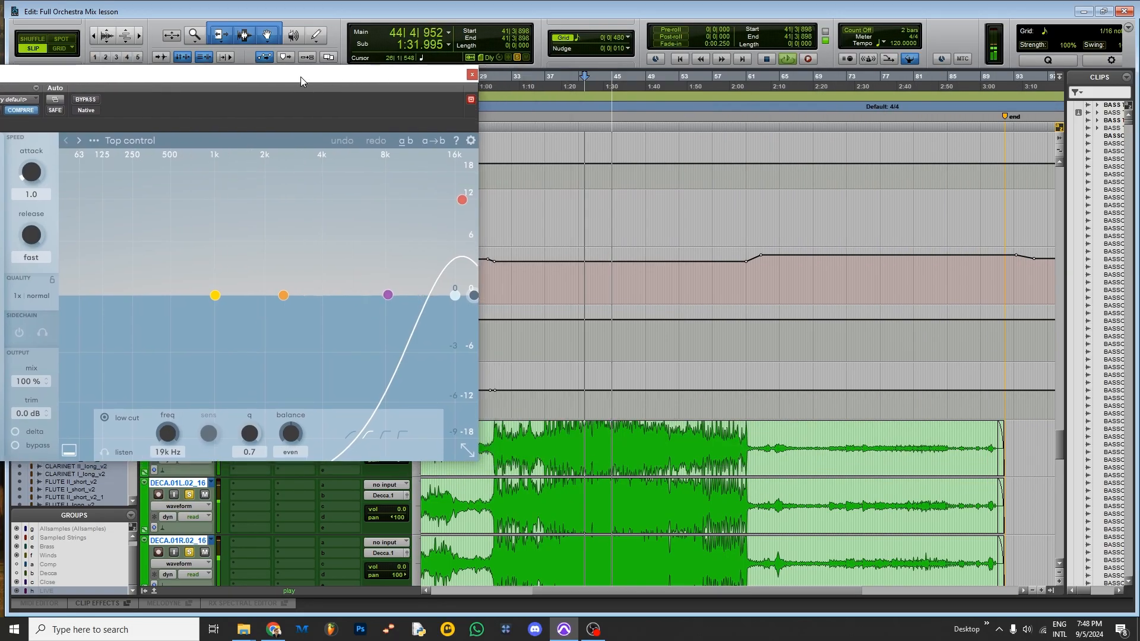
left_click(715, 80)
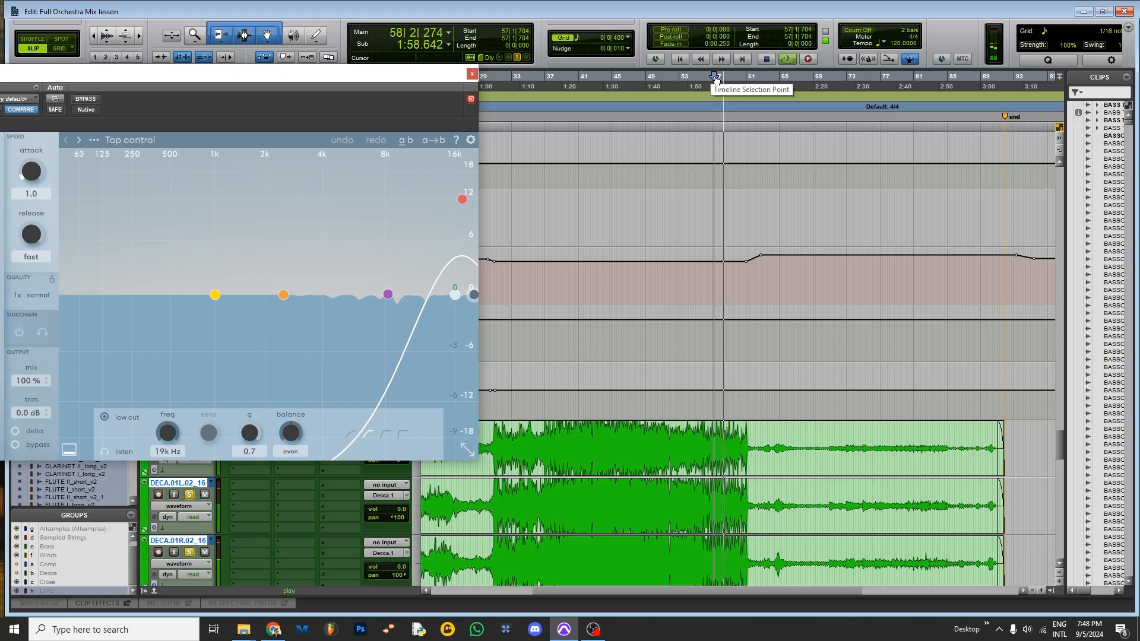
key("space")
left_click_drag(437, 79, 813, 91)
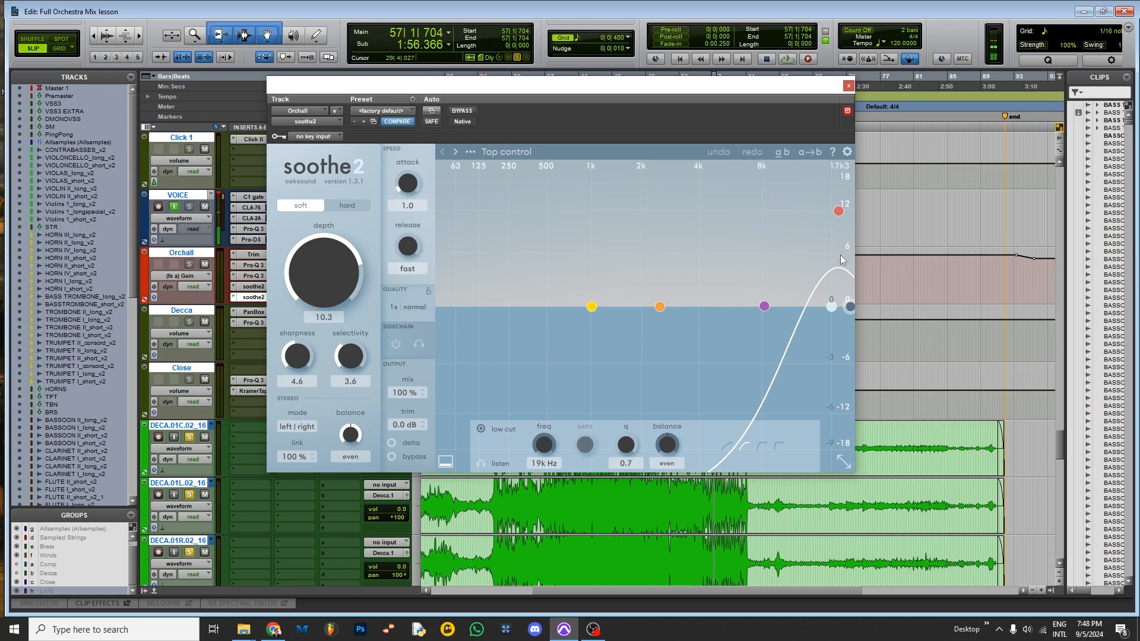
left_click(850, 87)
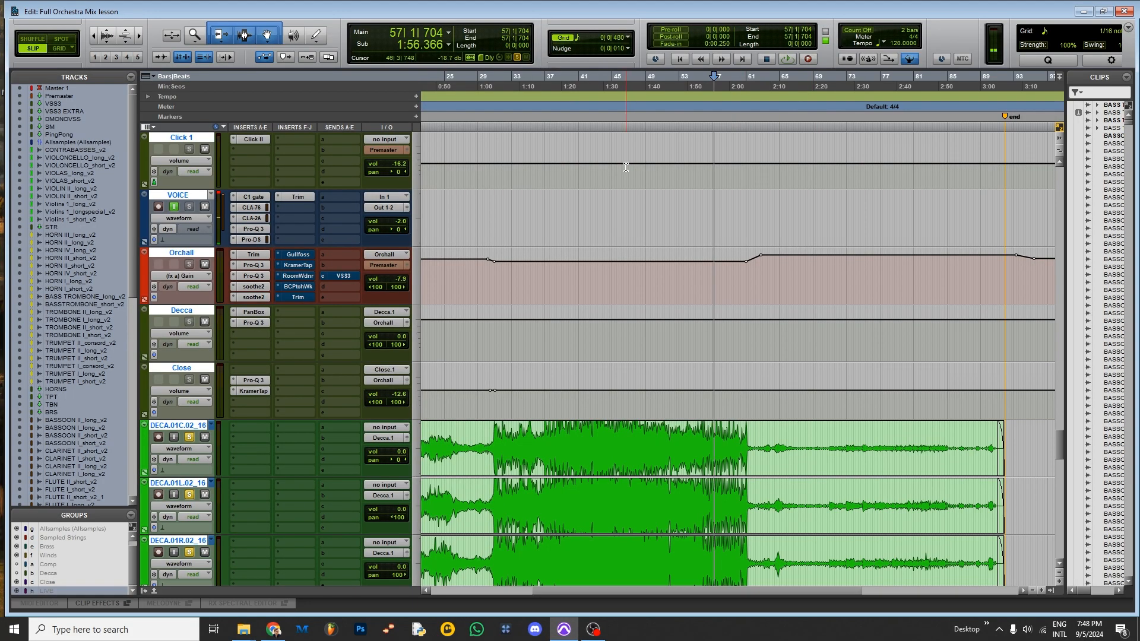
Step: Activate the Gullfoss insert on Orchall and audition its response during playback from bar 39
left_click(298, 255)
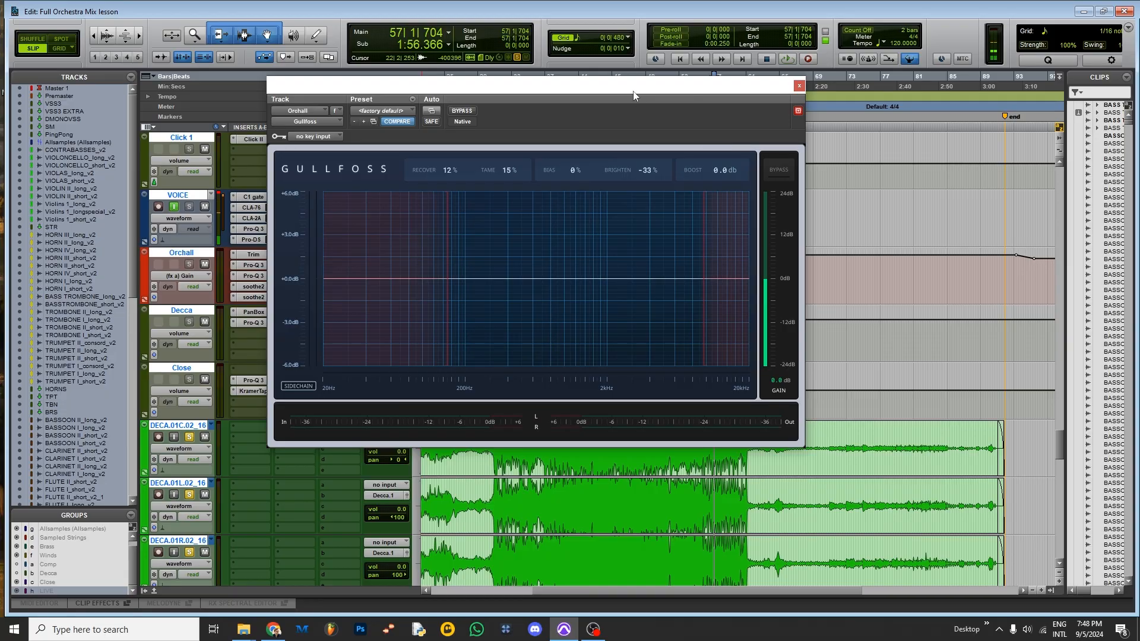
left_click_drag(634, 94, 342, 93)
left_click(562, 82)
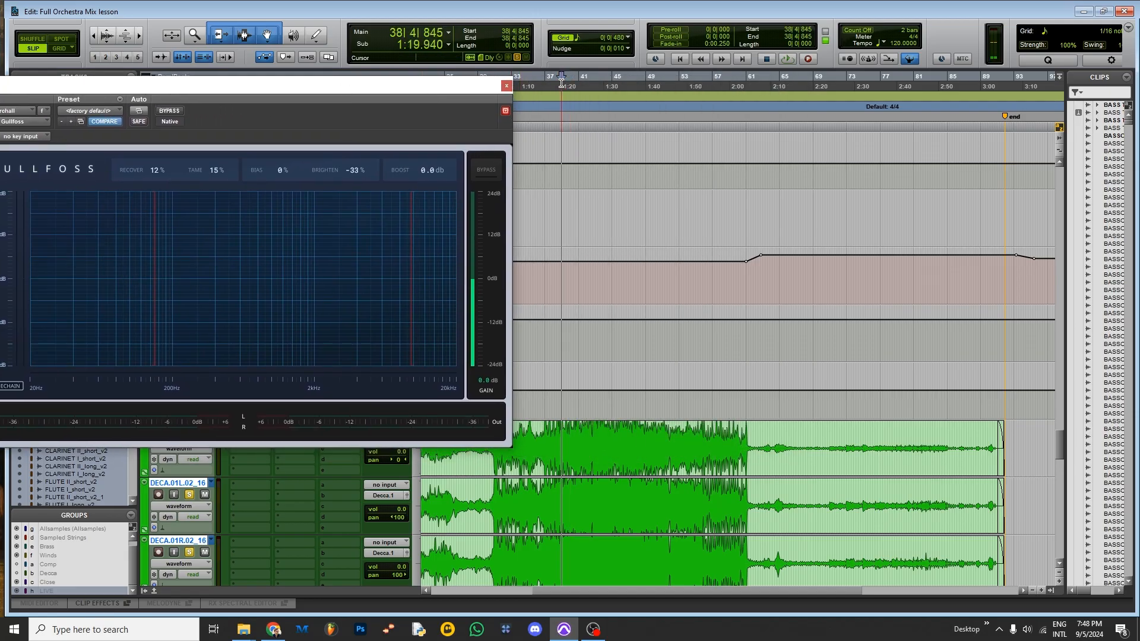
left_click(583, 83)
left_click(567, 84)
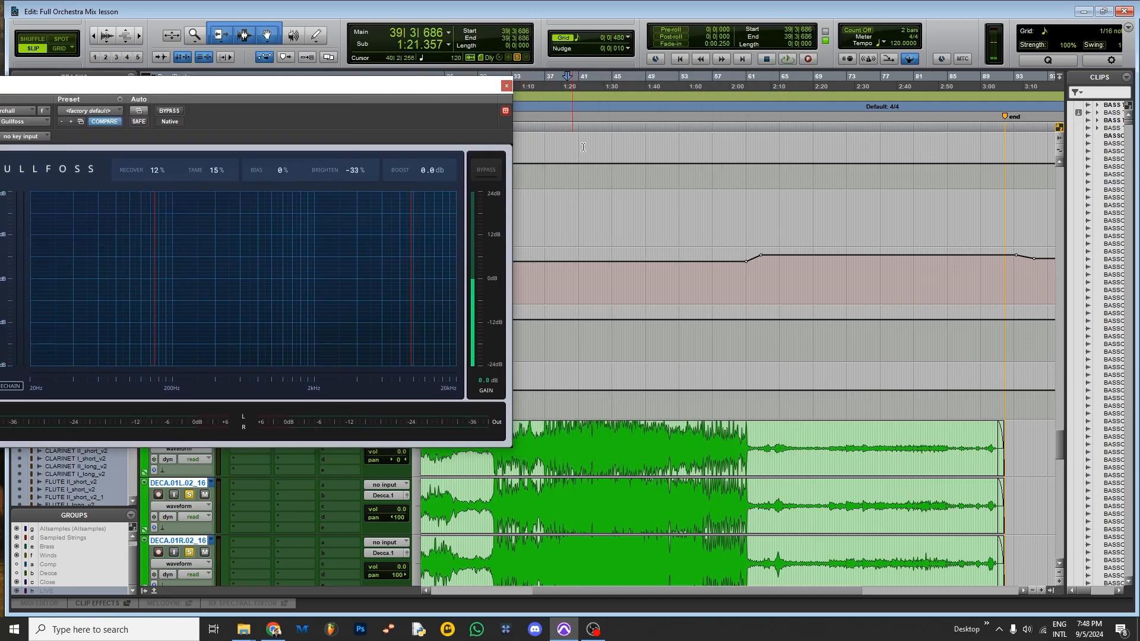
key("space")
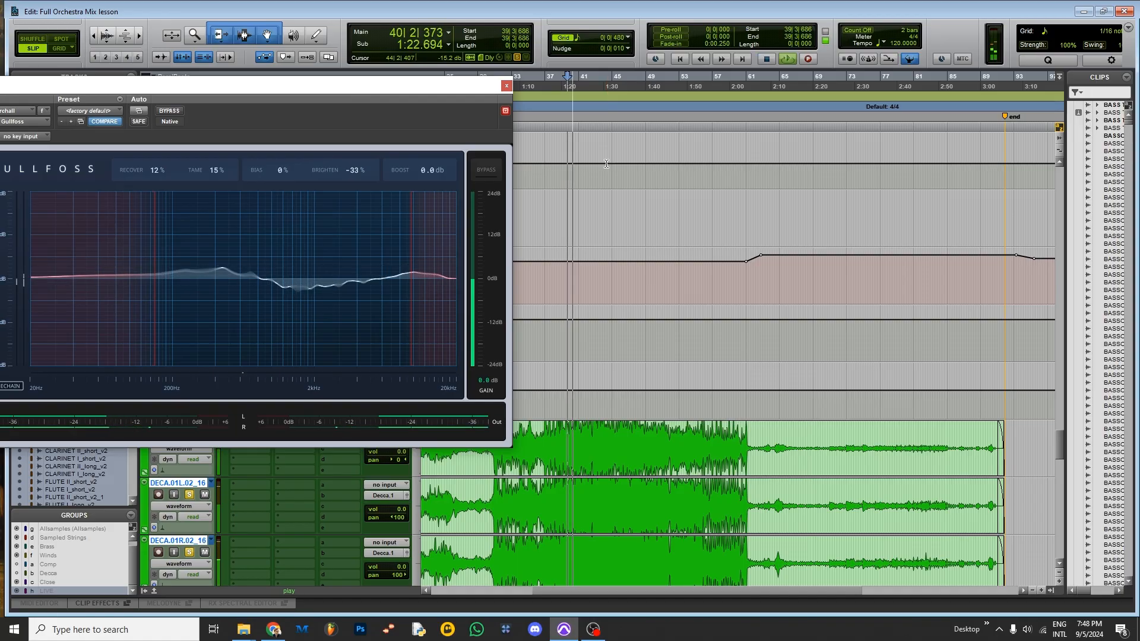
left_click(507, 87)
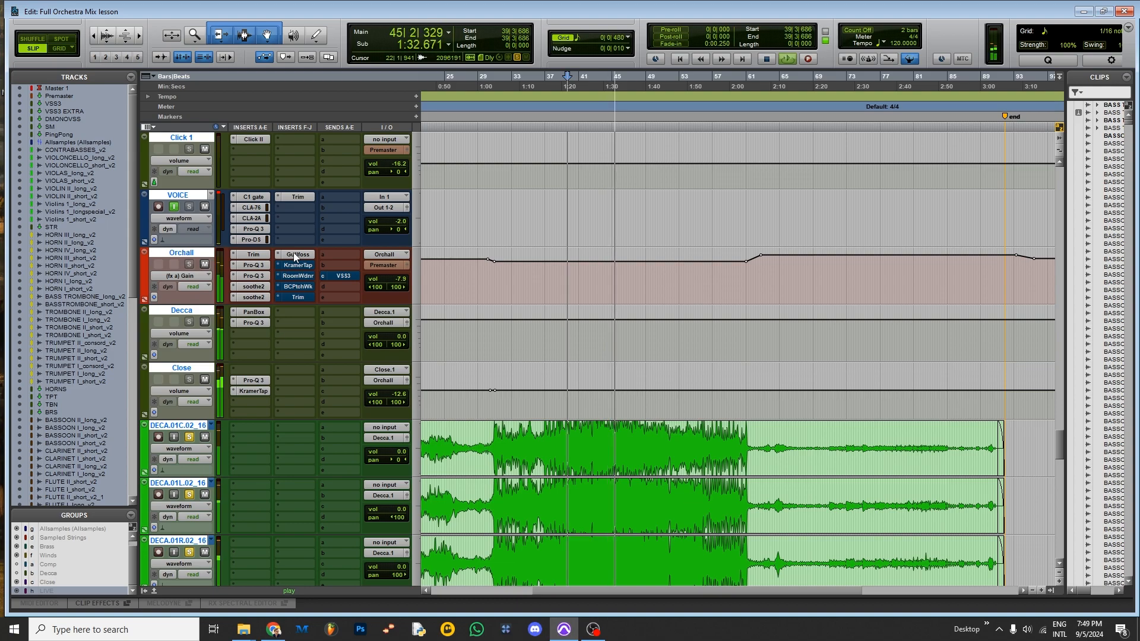
key("space")
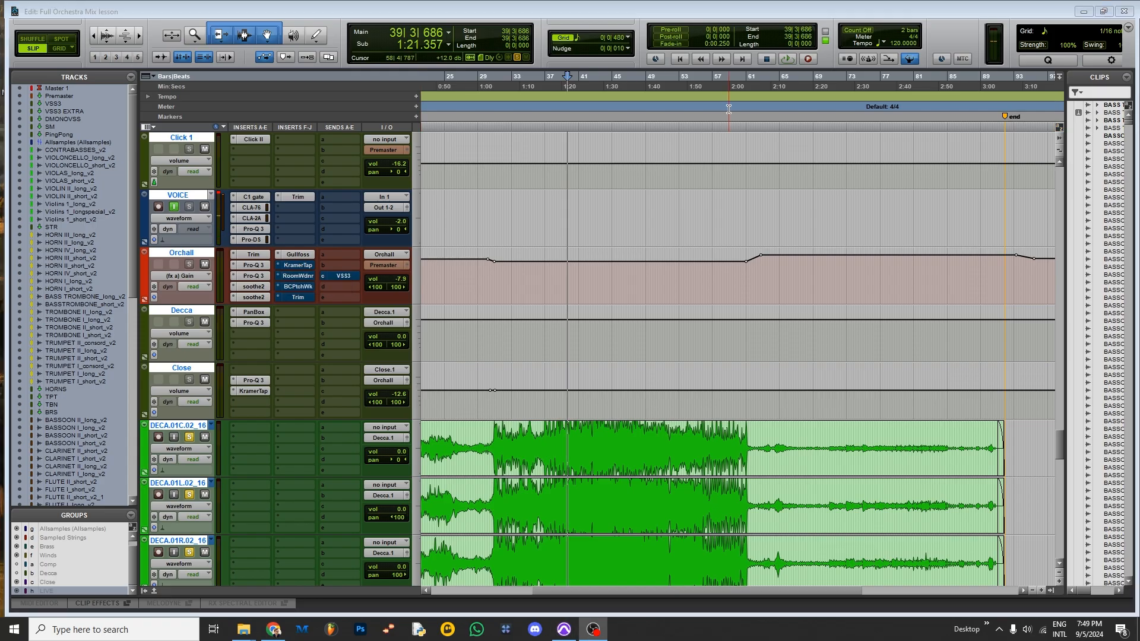
Step: Activate the Kramer Tape insert on Orchall and watch its meters during playback from bar 47
left_click(298, 265)
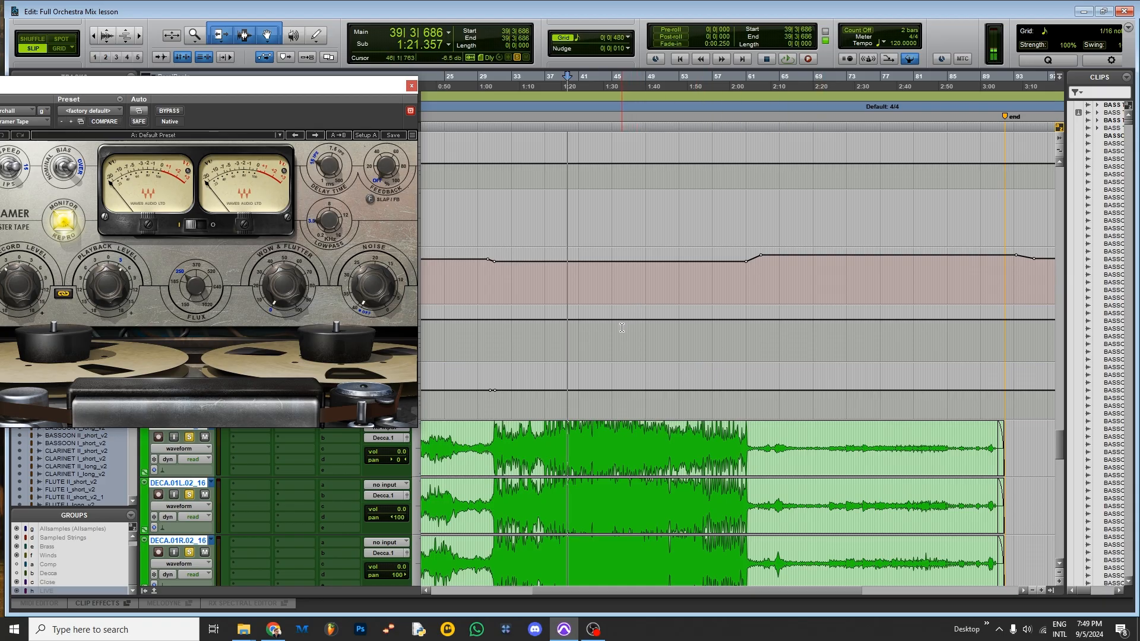
left_click(631, 89)
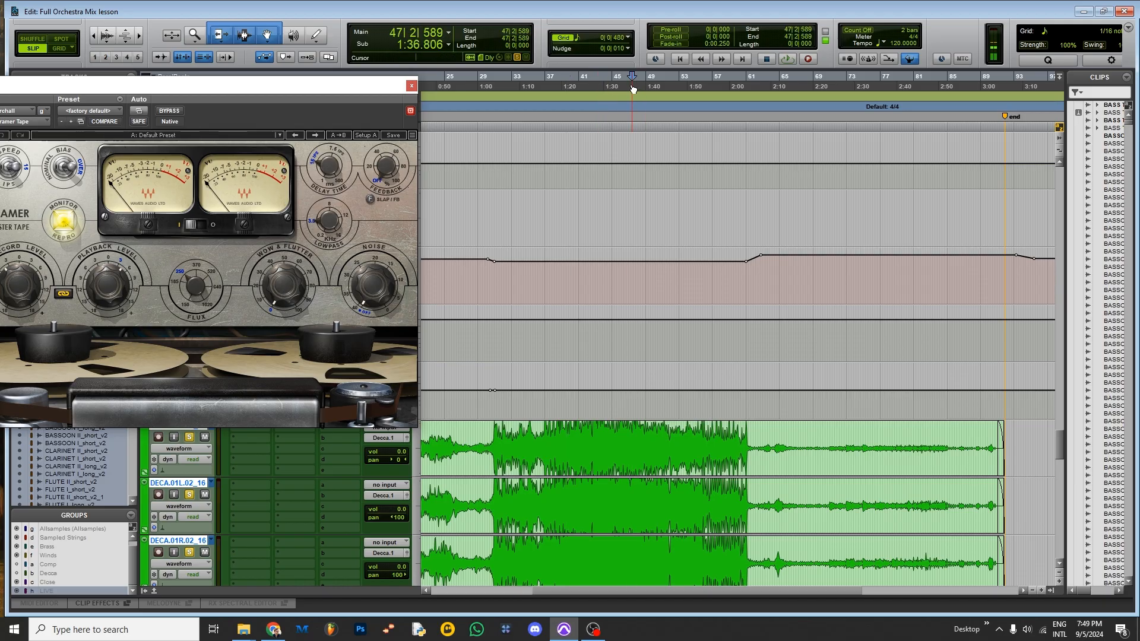
key("space")
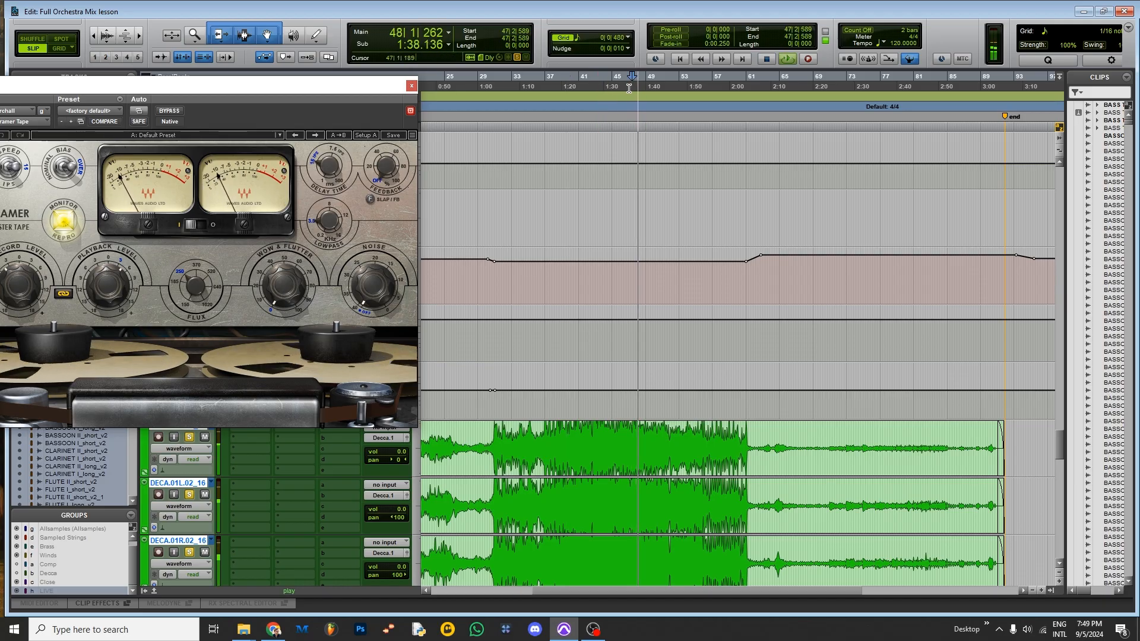
left_click_drag(318, 90, 509, 92)
Step: Try a much higher Record Level on Kramer Tape, turn it back down, and return to bar 38
left_click_drag(205, 291, 205, 244)
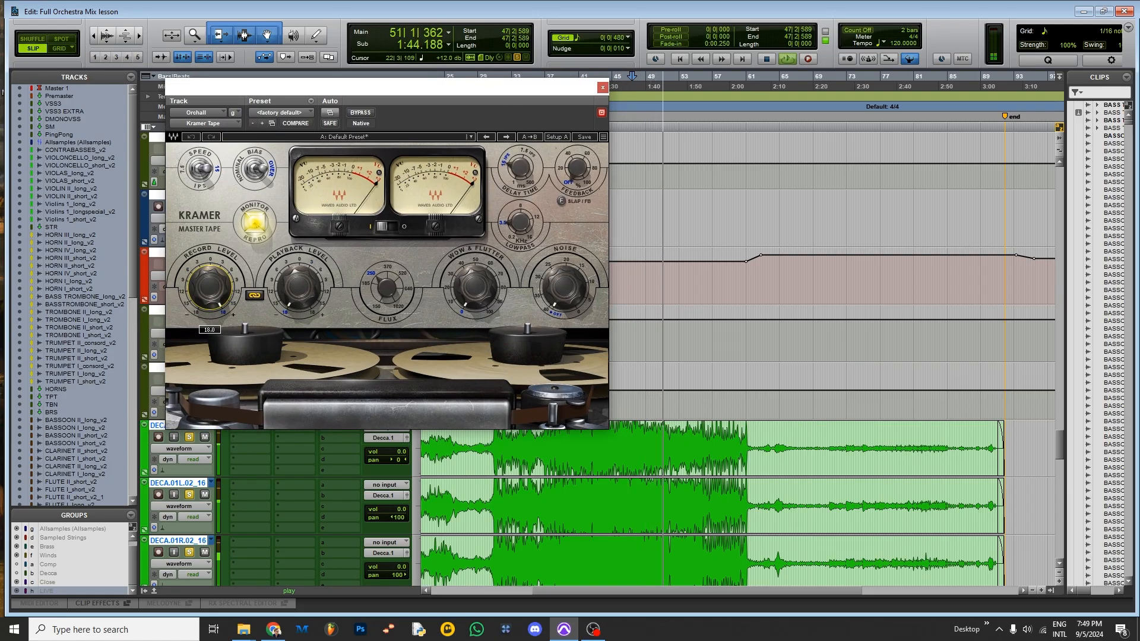
key("space")
left_click_drag(206, 288, 205, 344)
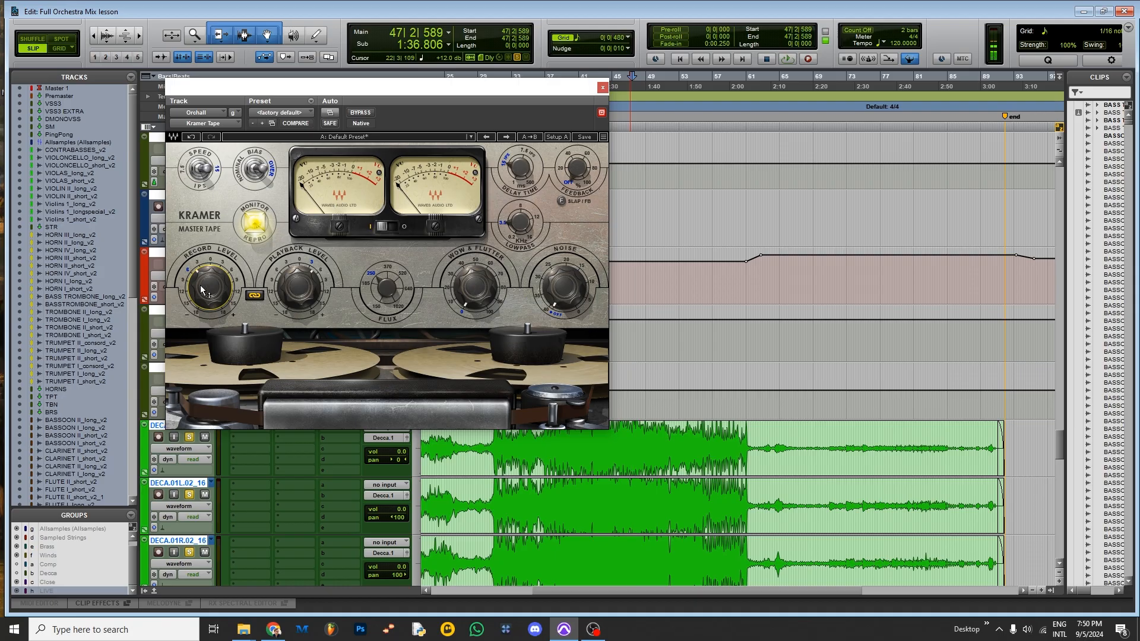
left_click(602, 88)
left_click(552, 156)
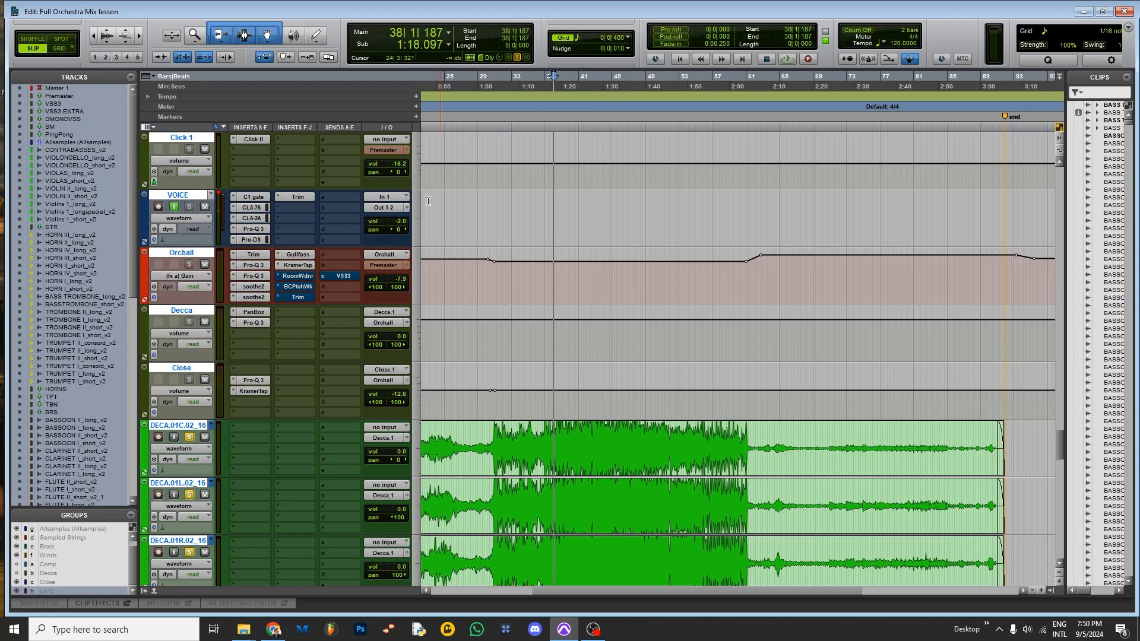
Step: Activate the RoomWidener insert on Orchall and inspect its Size, Amount and Dampen settings
left_click(297, 278)
left_click_drag(439, 94, 715, 199)
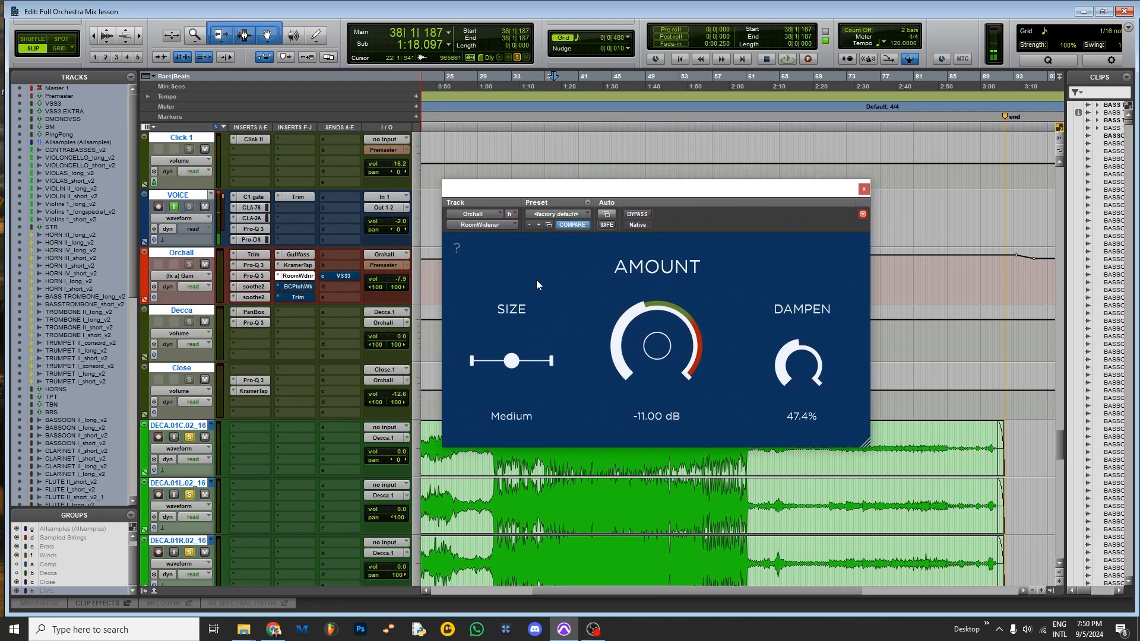
left_click(296, 278)
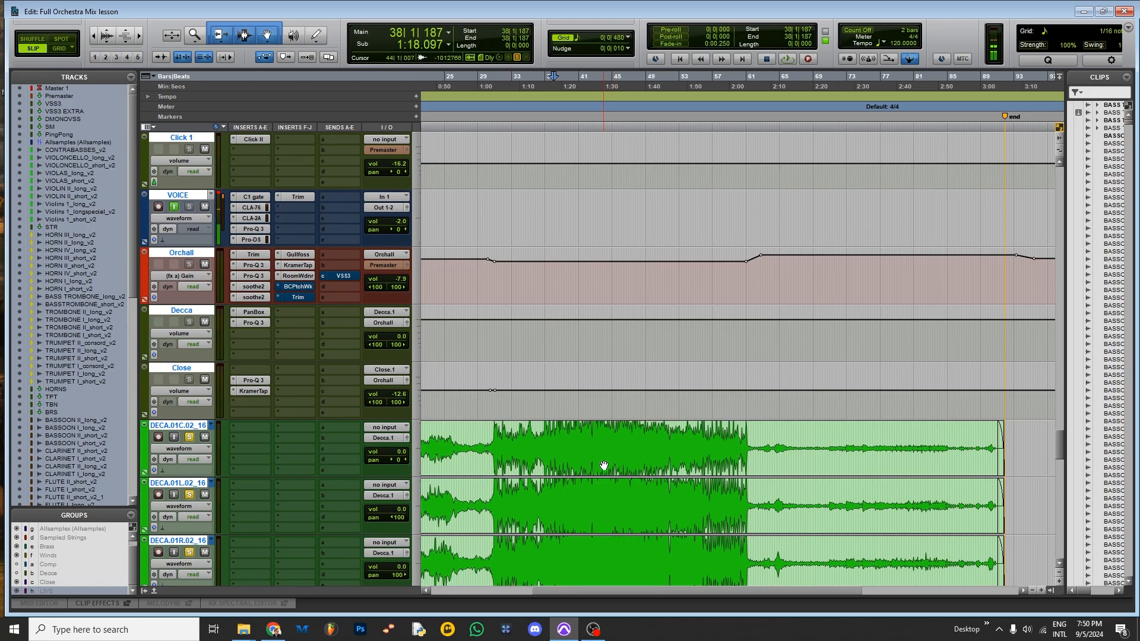
Step: Look over the Decca and close-mic tracks below the Orchall bus and return to the bus tracks
scroll(579, 417, "down", 10)
scroll(601, 462, "up", 2)
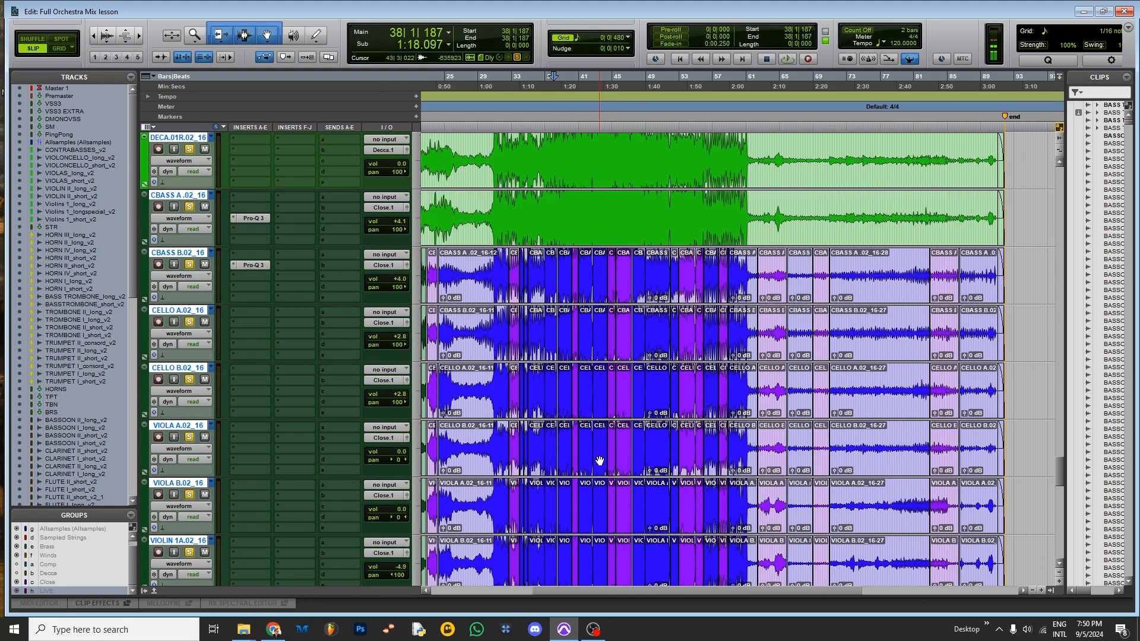
scroll(534, 380, "up", 10)
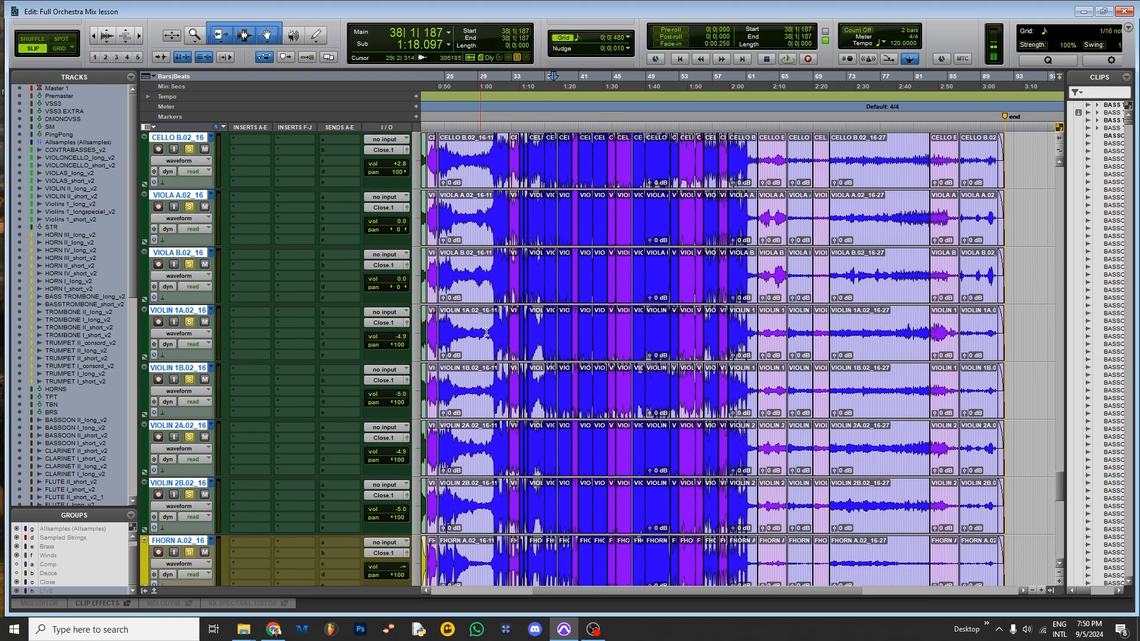
scroll(493, 440, "up", 4)
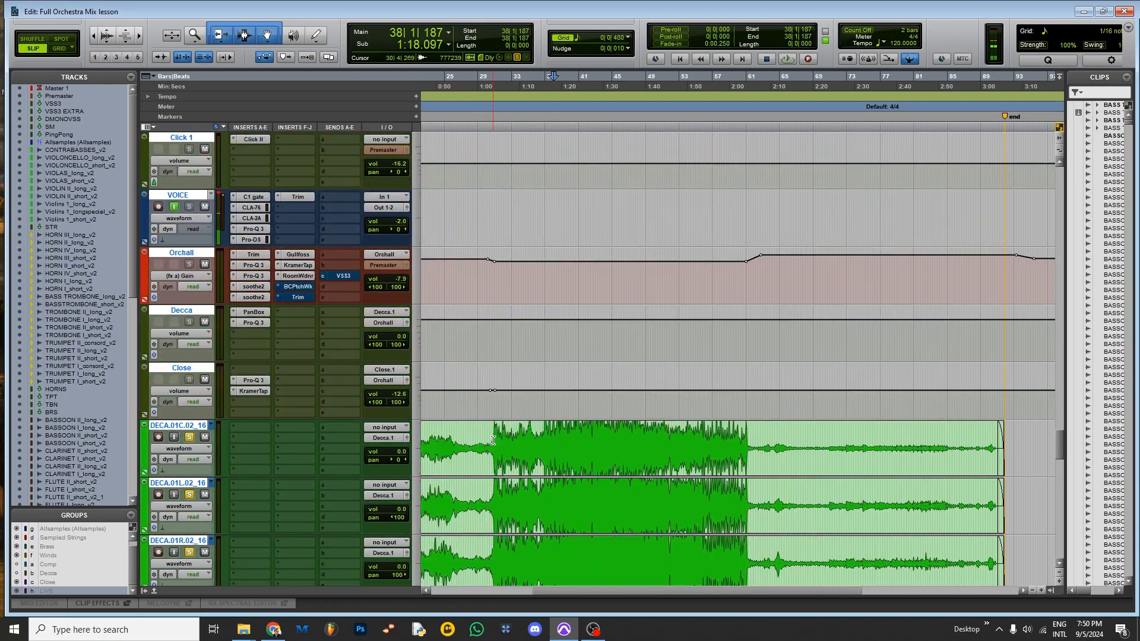
scroll(535, 416, "down", 2)
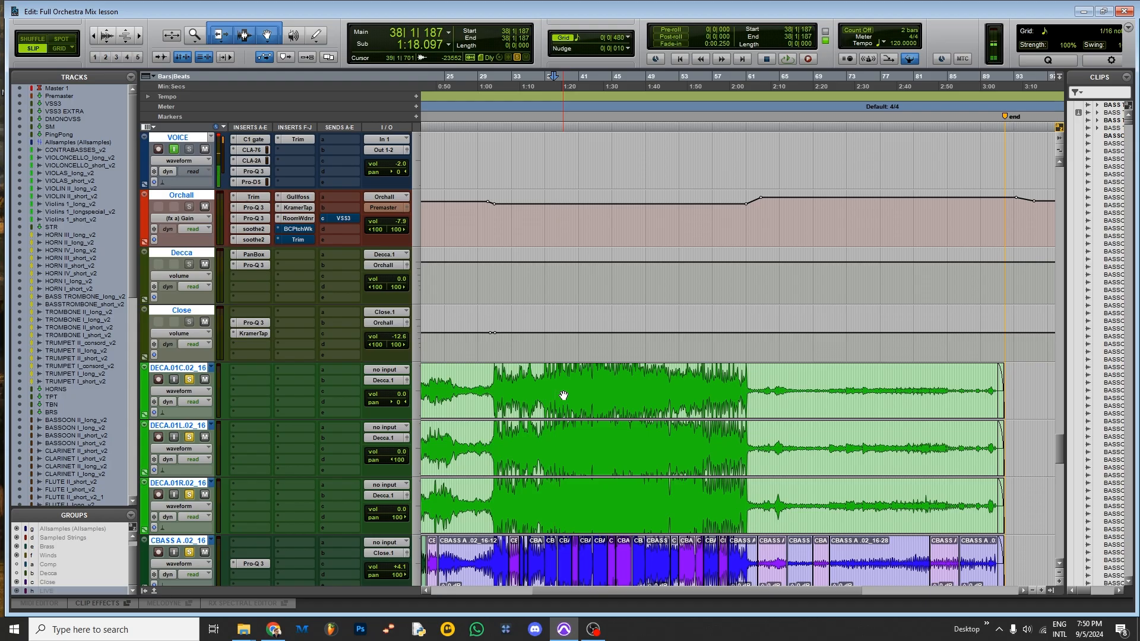
scroll(564, 395, "up", 4)
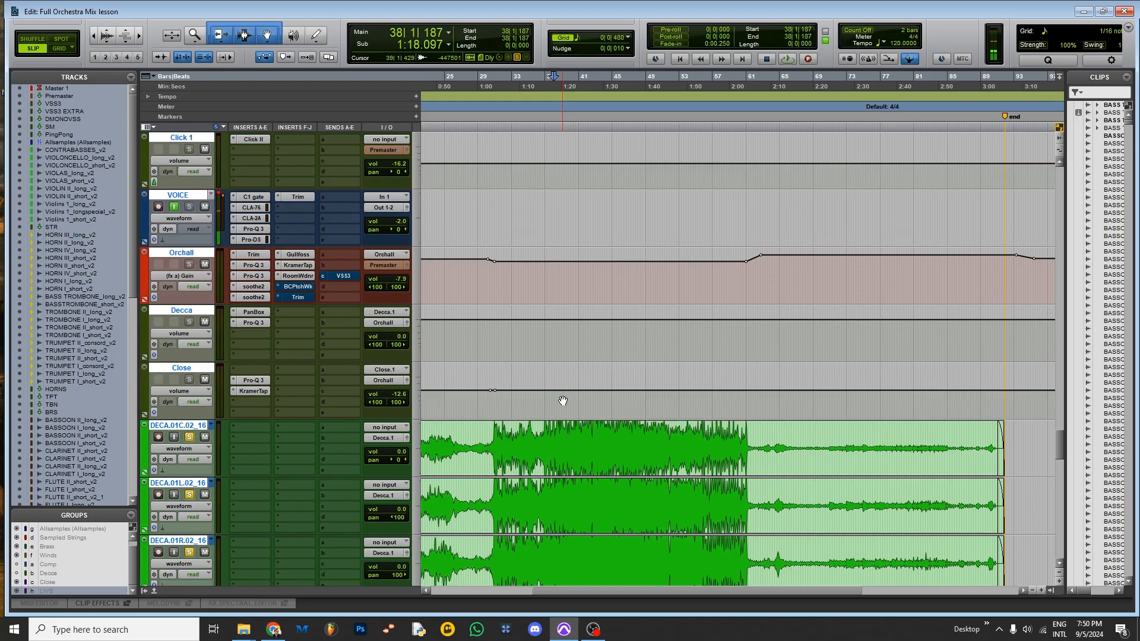
scroll(564, 402, "down", 4)
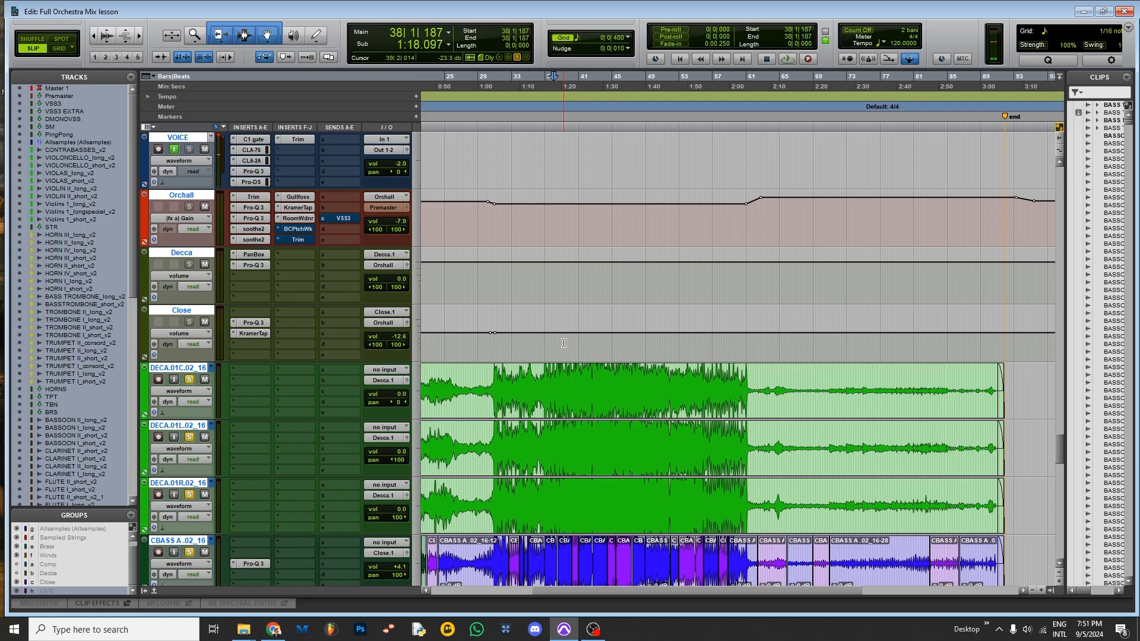
Step: Sweep the RoomWidener Amount on Orchall down to -inf dB and up to 0 dB during playback from bar 36
left_click(300, 219)
left_click_drag(689, 187, 927, 181)
key("space")
left_click_drag(782, 177, 731, 173)
left_click_drag(808, 307, 820, 639)
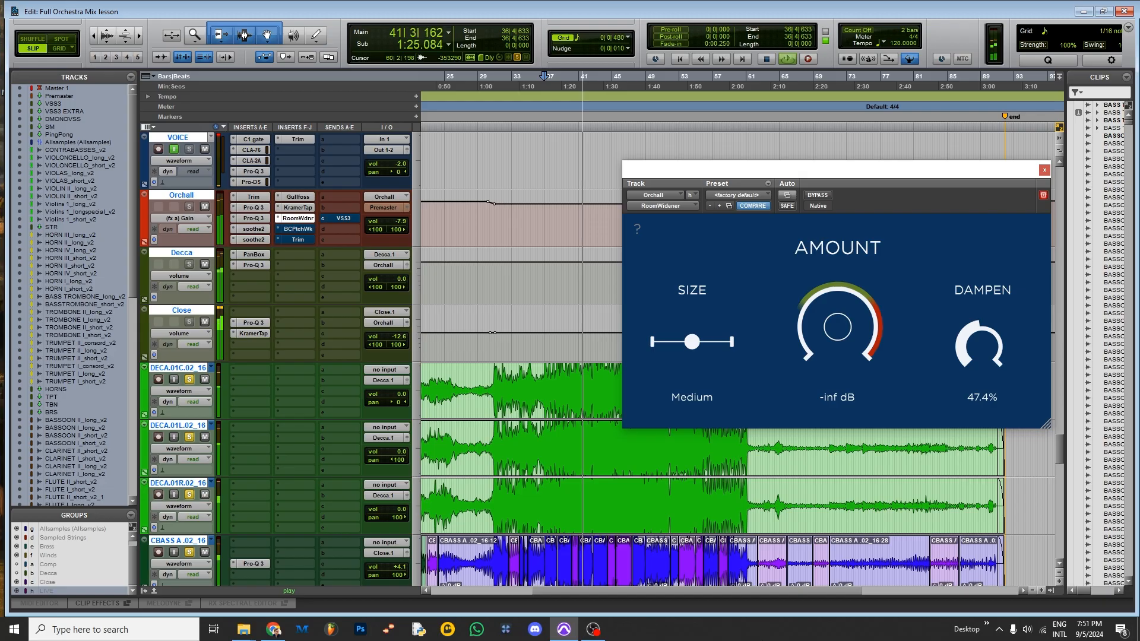
left_click_drag(819, 639, 832, 119)
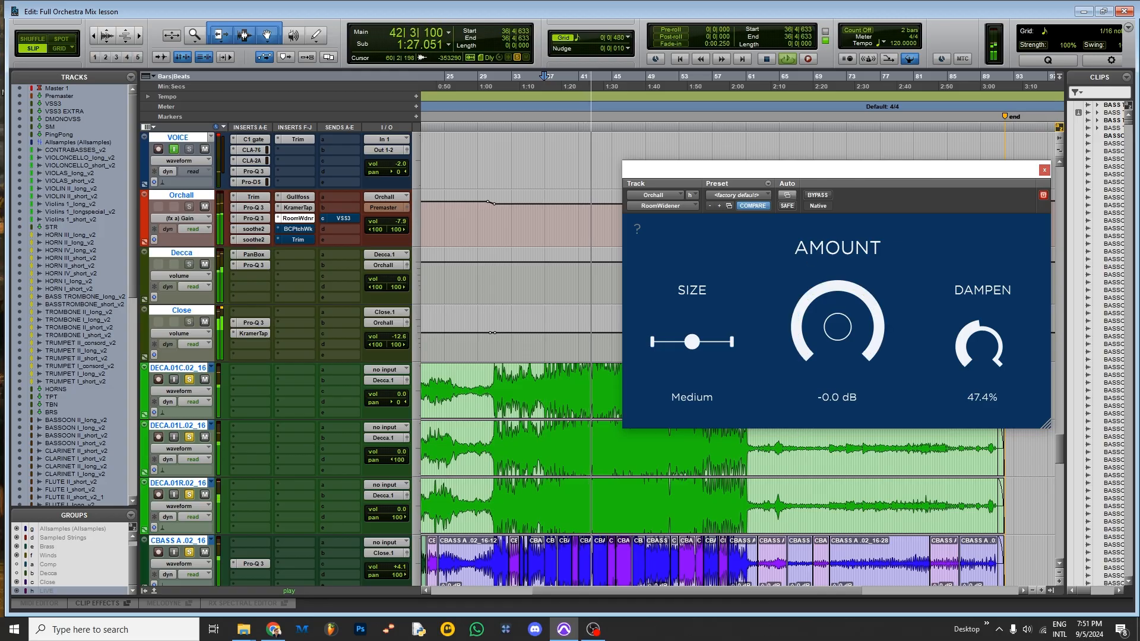
Step: Set the RoomWidener Amount to -11 dB, stop playback and recheck the plugin's settings
left_click(832, 399)
type("-11")
key("Return")
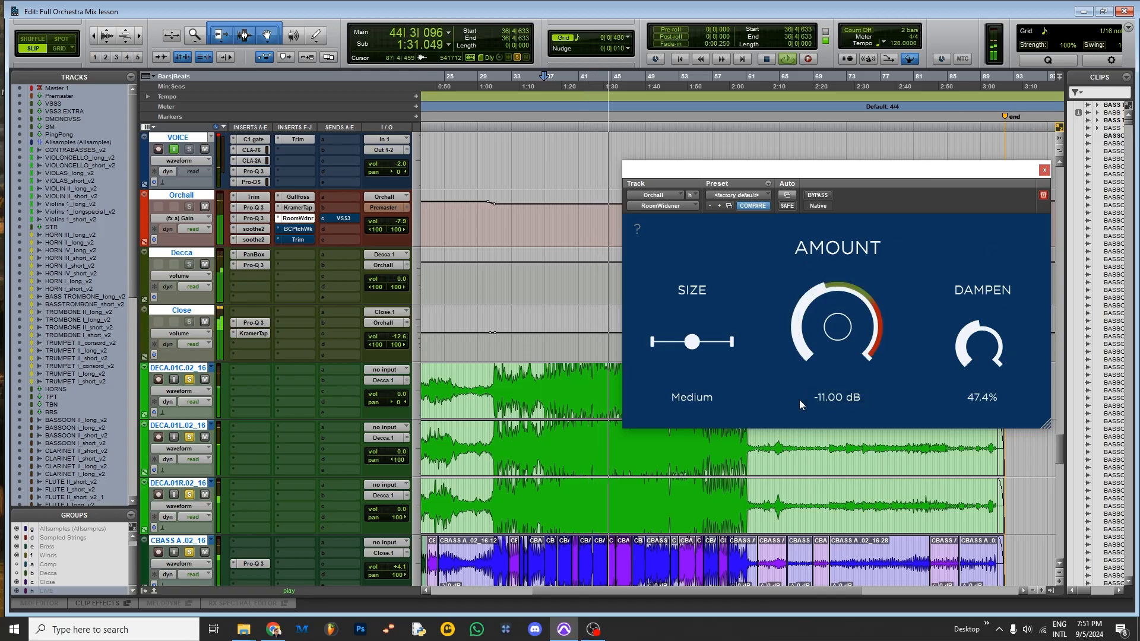
left_click(1044, 170)
key("space")
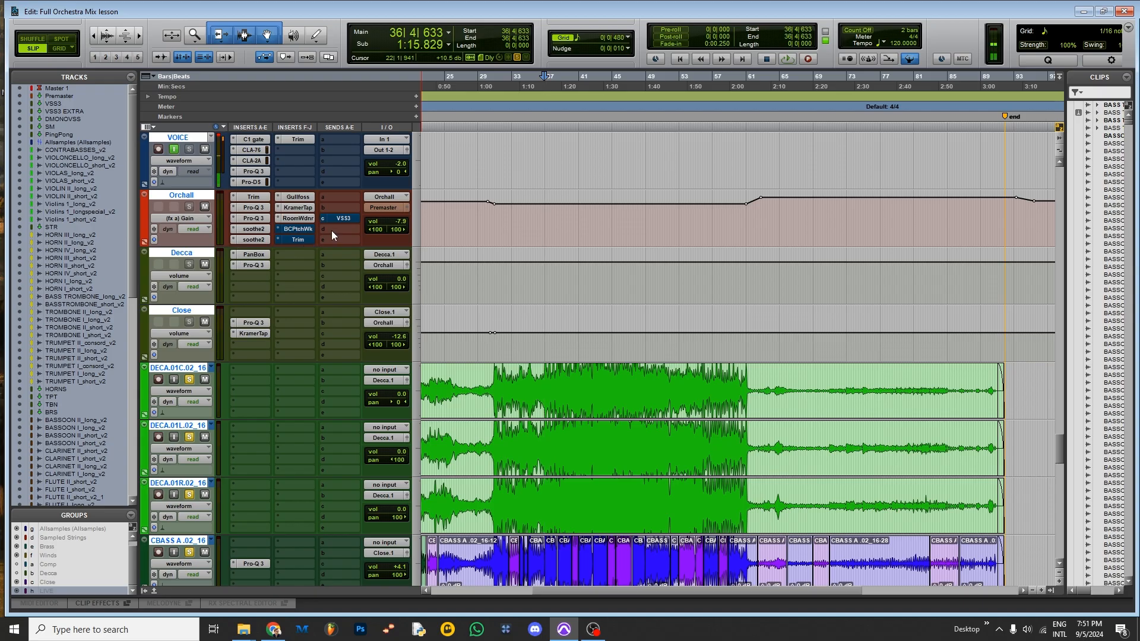
left_click(298, 218)
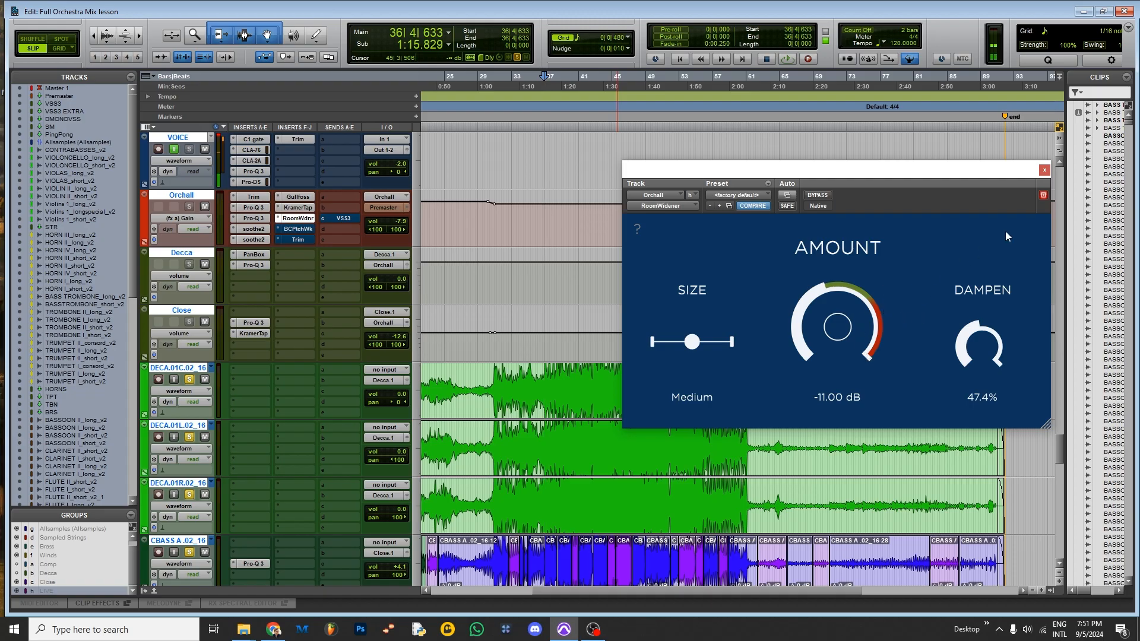
left_click(1045, 170)
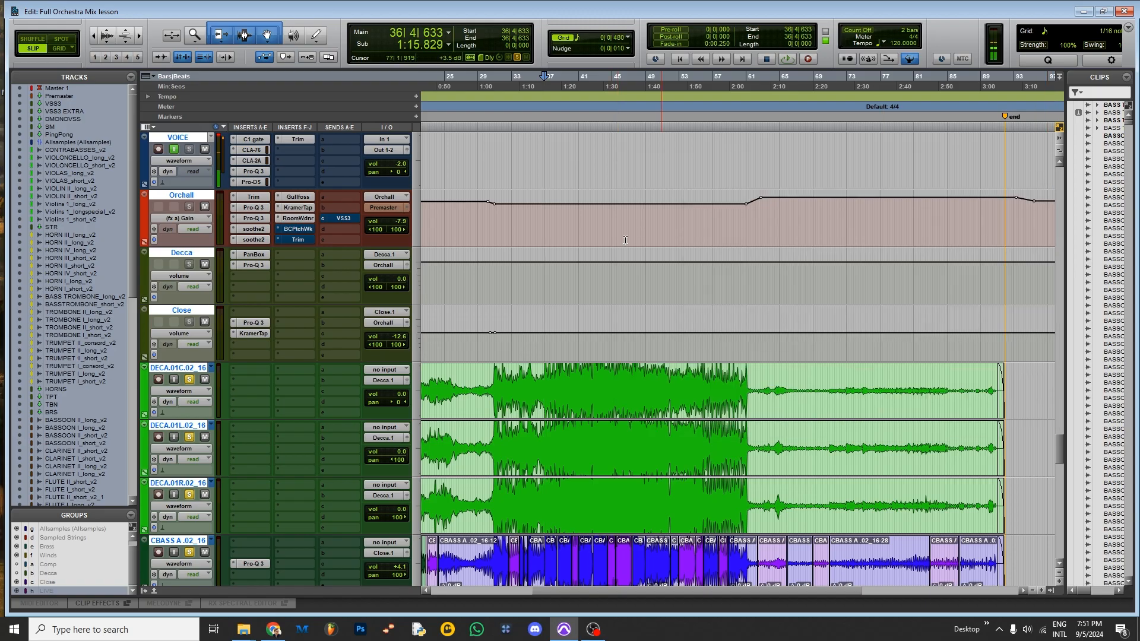
Step: Activate the Blue Cat's PatchWork insert on Orchall and inspect the SP2016 Reverb loaded in its first parallel chain
left_click(297, 230)
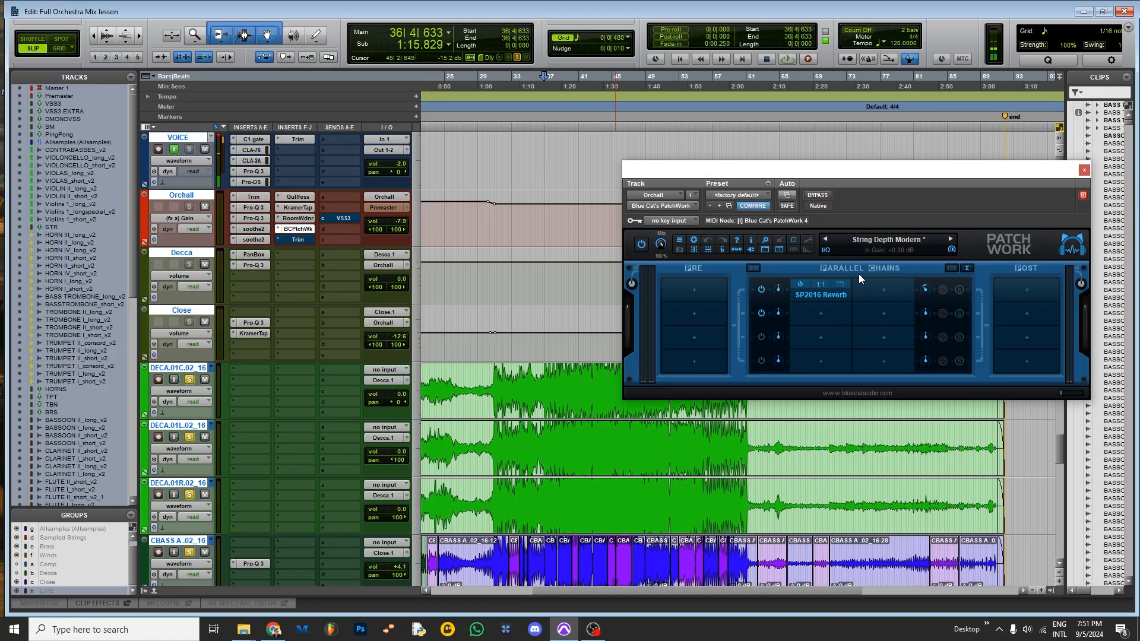
left_click_drag(878, 174, 601, 166)
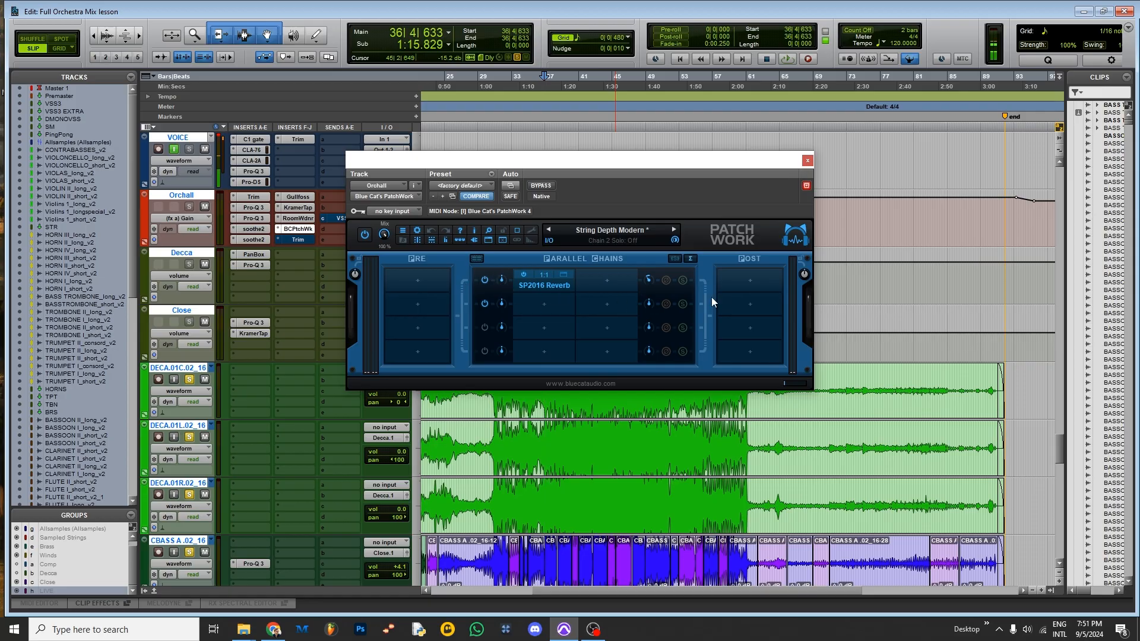
left_click(571, 276)
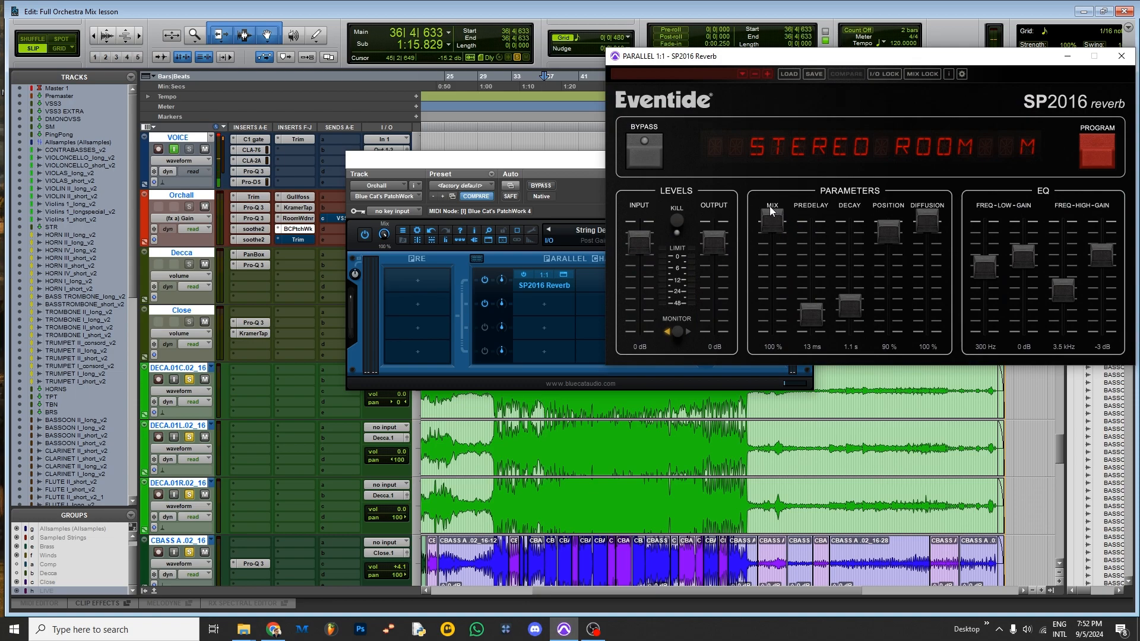
left_click(1121, 56)
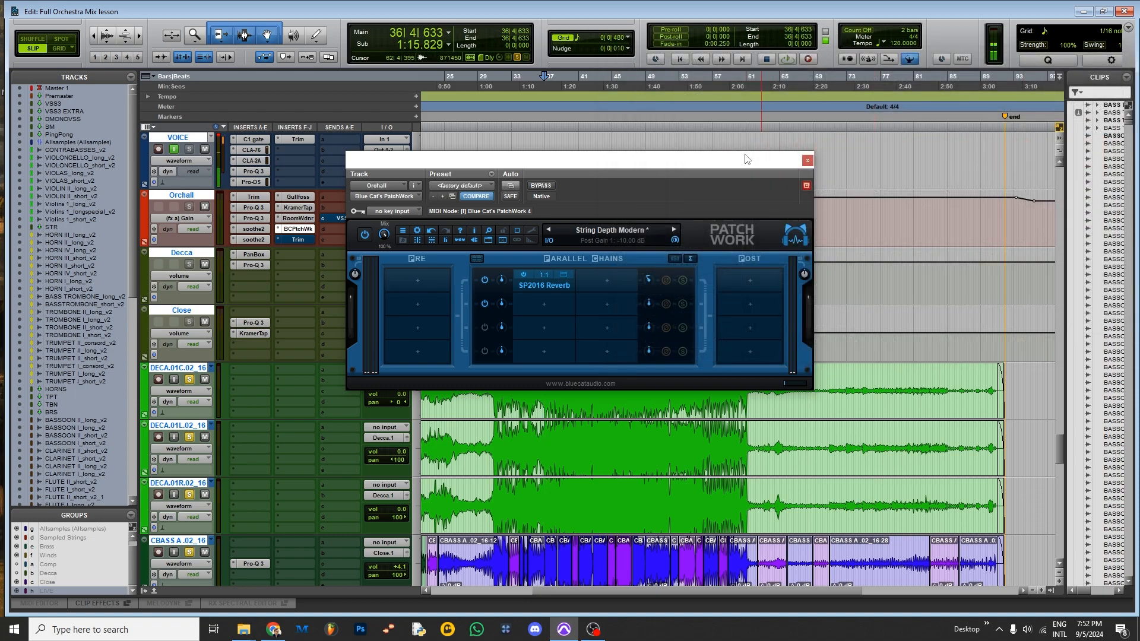
Step: Audition PatchWork's parallel reverb chain by toggling the chains during playback from bar 36
left_click(484, 304)
left_click_drag(603, 167, 801, 142)
key("space")
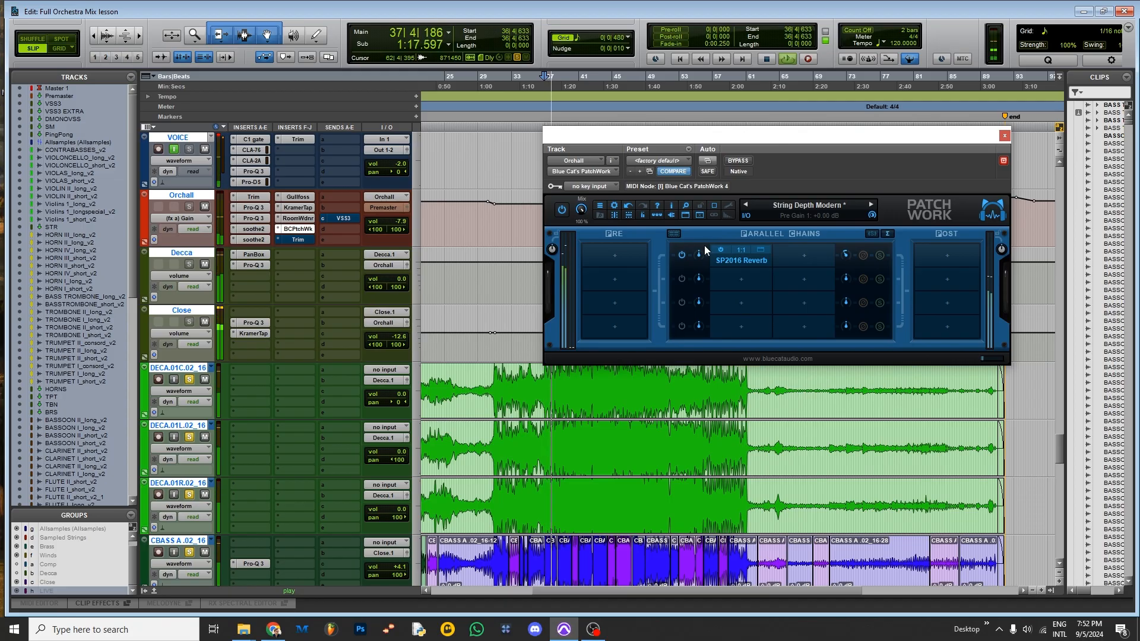
left_click(683, 279)
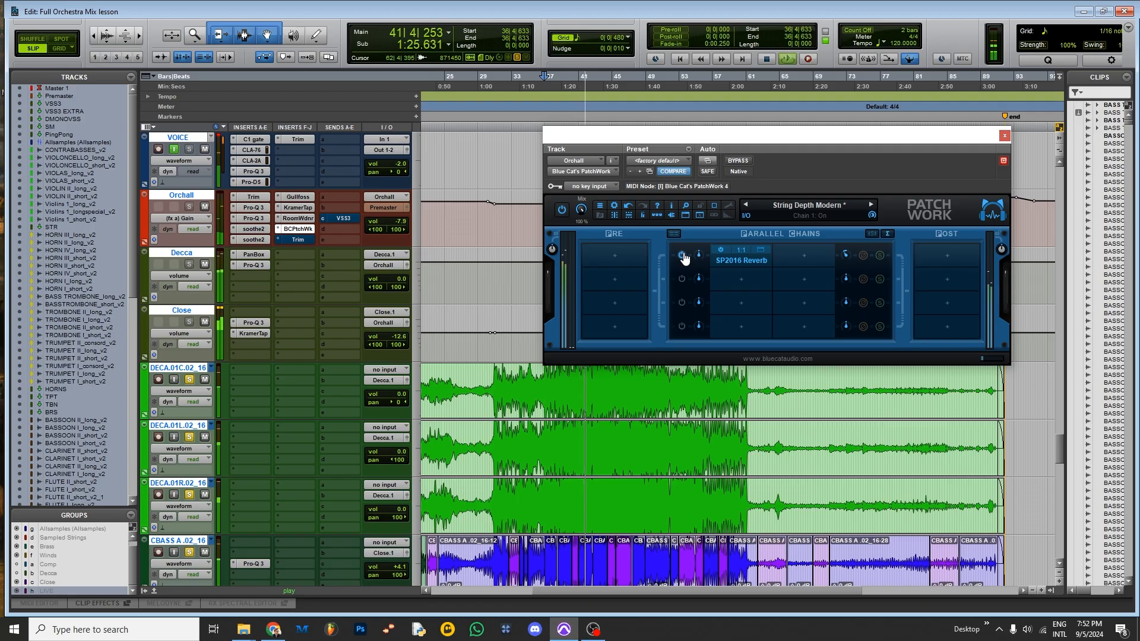
key("space")
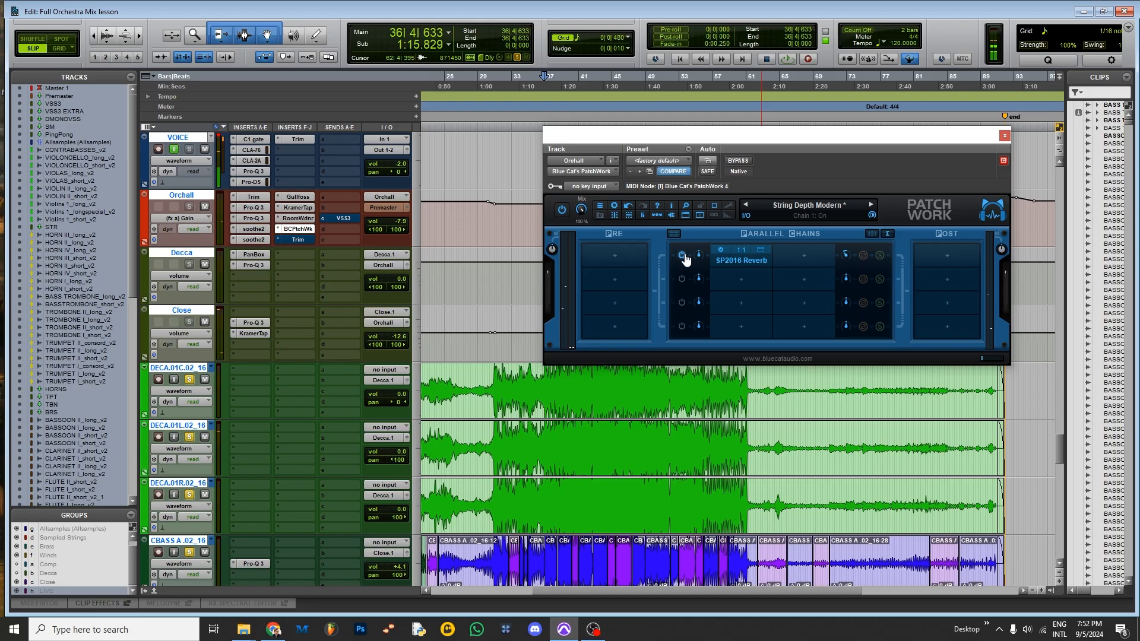
Step: Review the SP2016 Reverb's Mix, Predelay, Decay, Position, Diffusion and EQ settings inside PatchWork
left_click(762, 254)
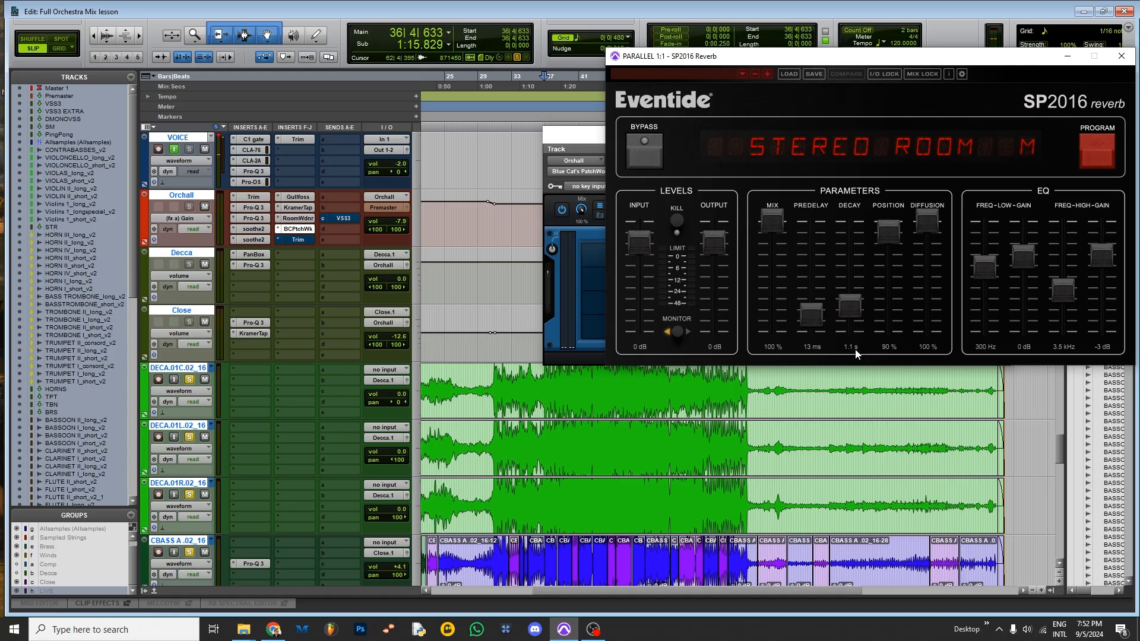
left_click(1121, 55)
left_click_drag(779, 140, 732, 144)
Step: Play from bar 36, close PatchWork and activate the last Trim insert on Orchall
key("space")
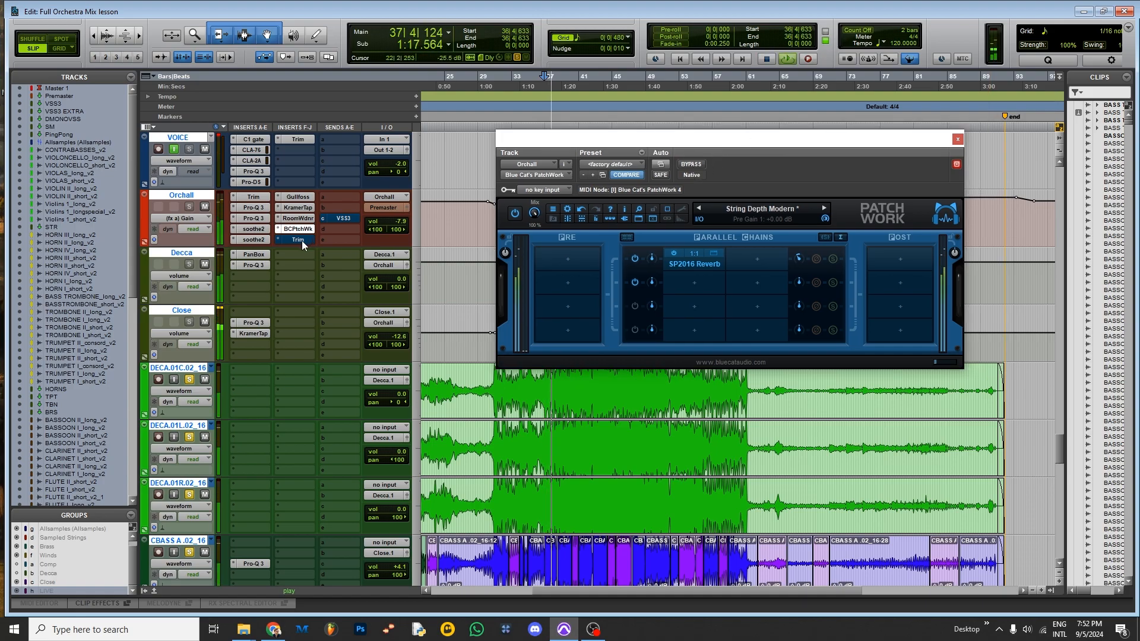
left_click(958, 139)
key("space")
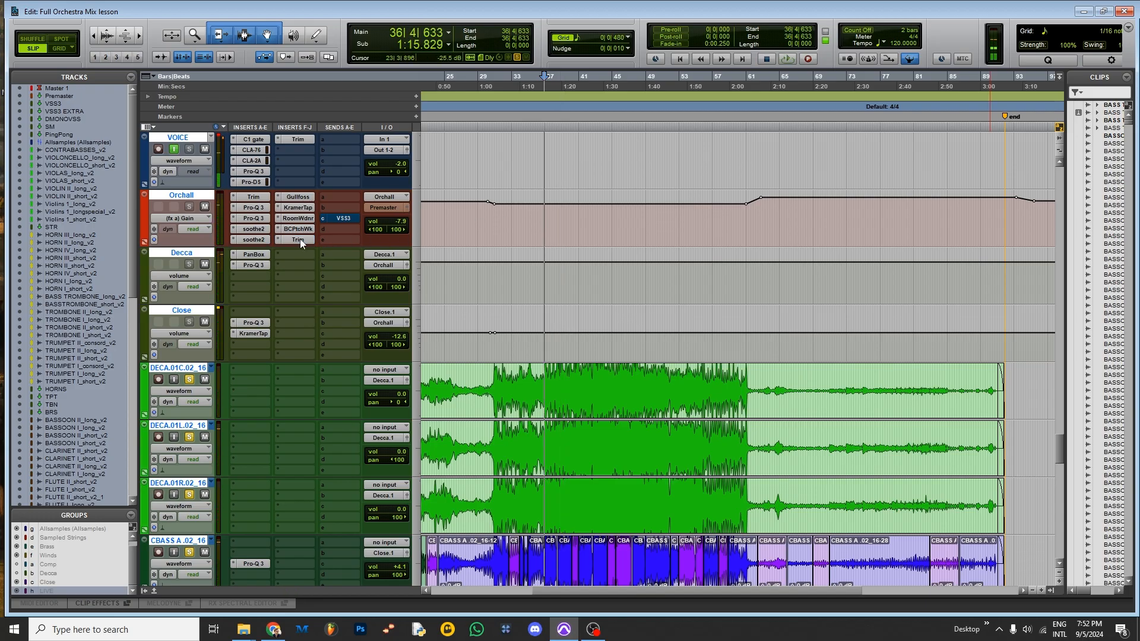
Step: Activate the VSS3 send on Orchall and cue its audition around bar 35
left_click(592, 117)
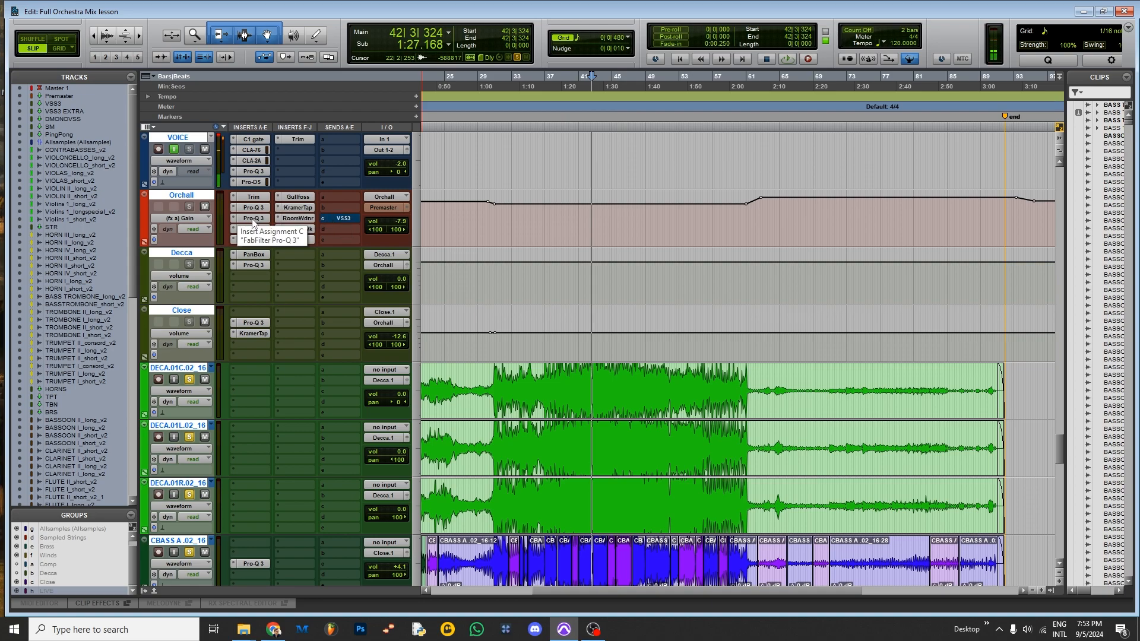
left_click(347, 218)
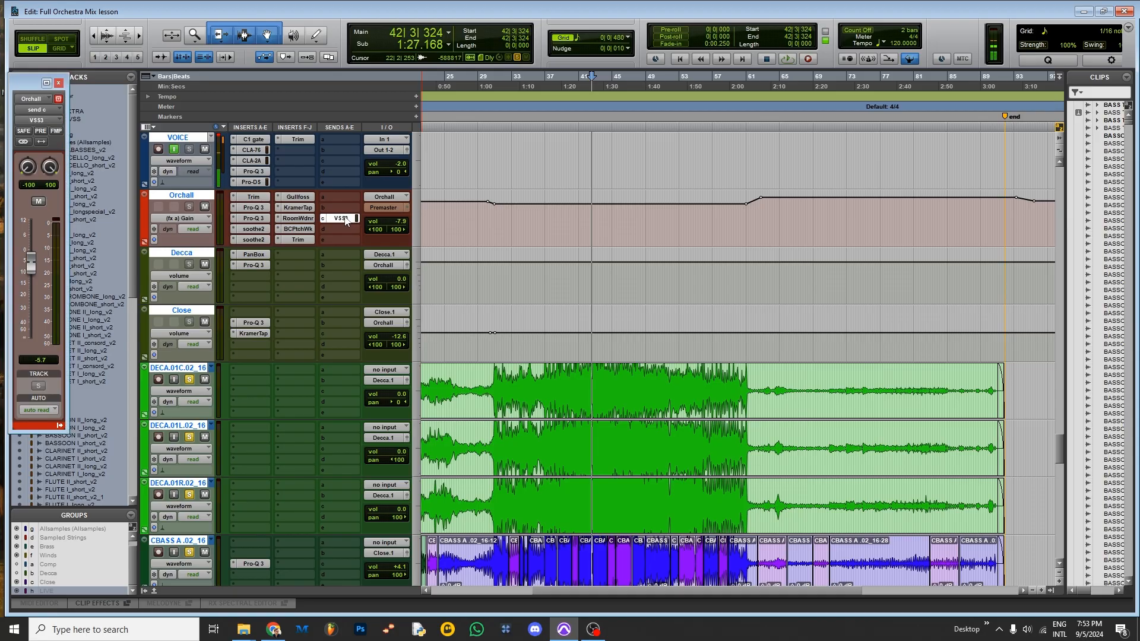
left_click(549, 86)
left_click(560, 85)
left_click(527, 87)
left_click(543, 86)
left_click(533, 87)
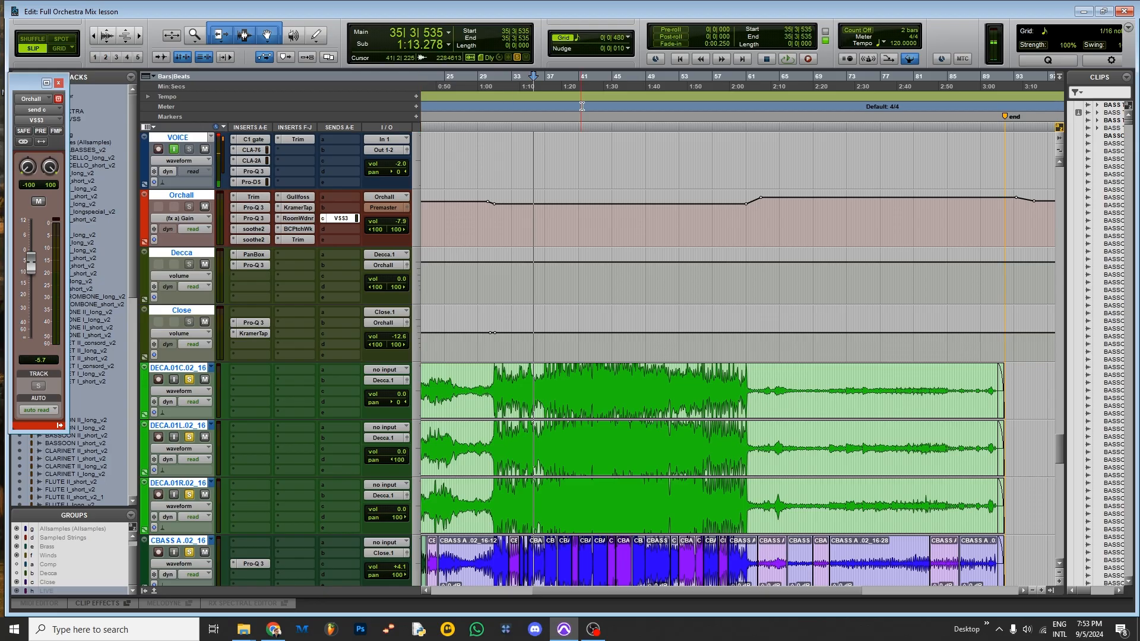
Step: Toggle the VSS3 send on Orchall off and on, and play the passage from bar 39
left_click(340, 219)
left_click(340, 218)
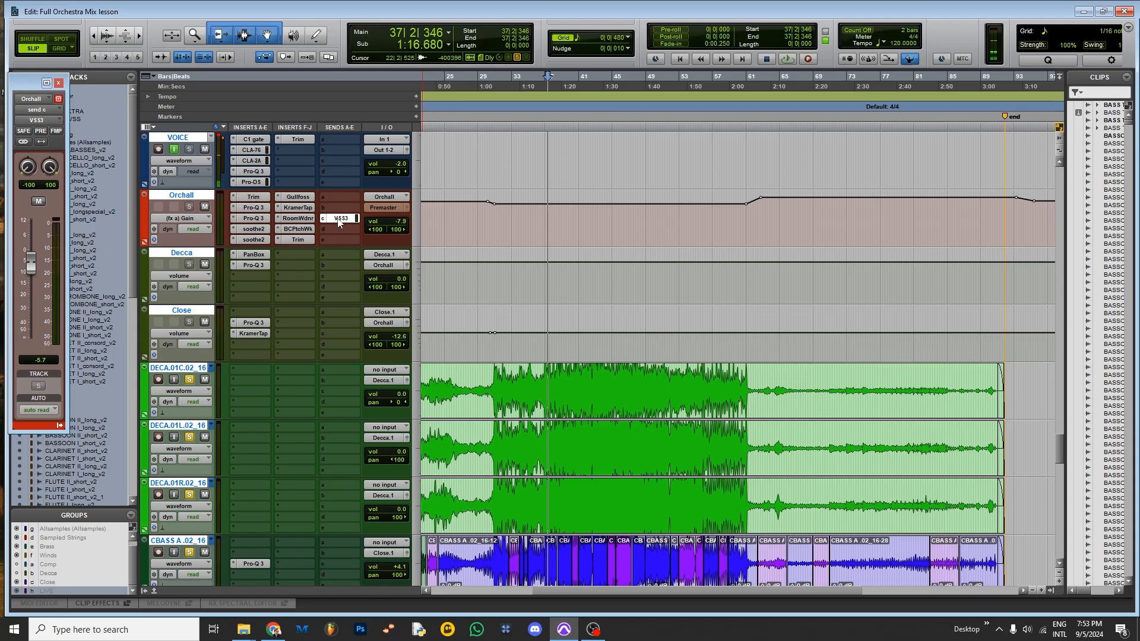
left_click(563, 85)
key("space")
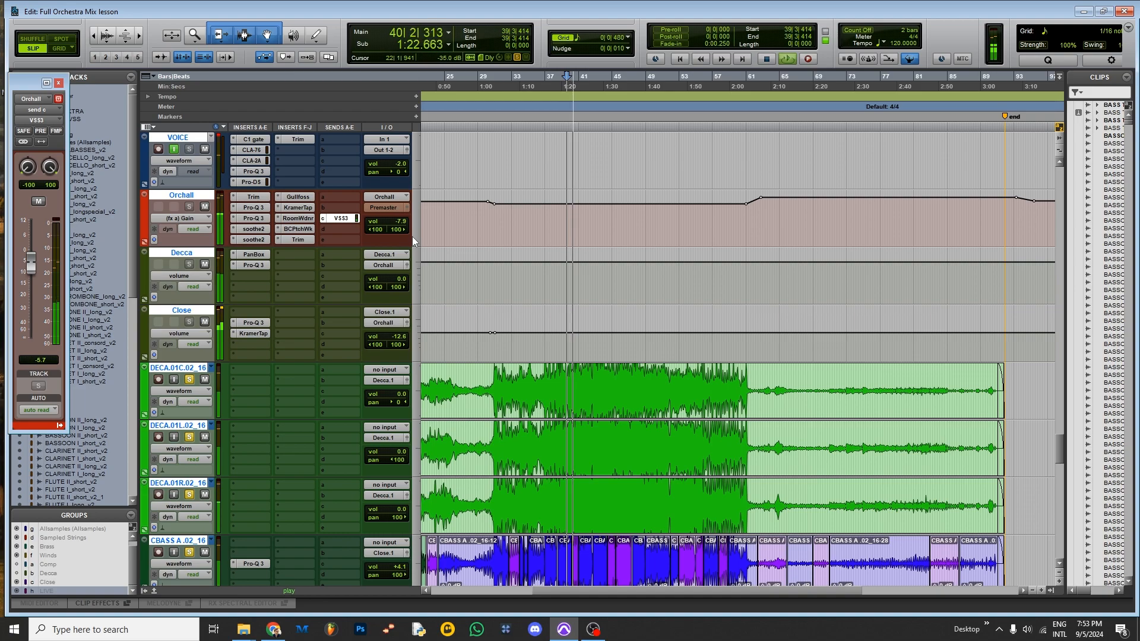
Step: Compare Orchall with its whole insert chain bypassed and re-enabled during playback from bar 49
left_click(254, 198, "ctrl+shift")
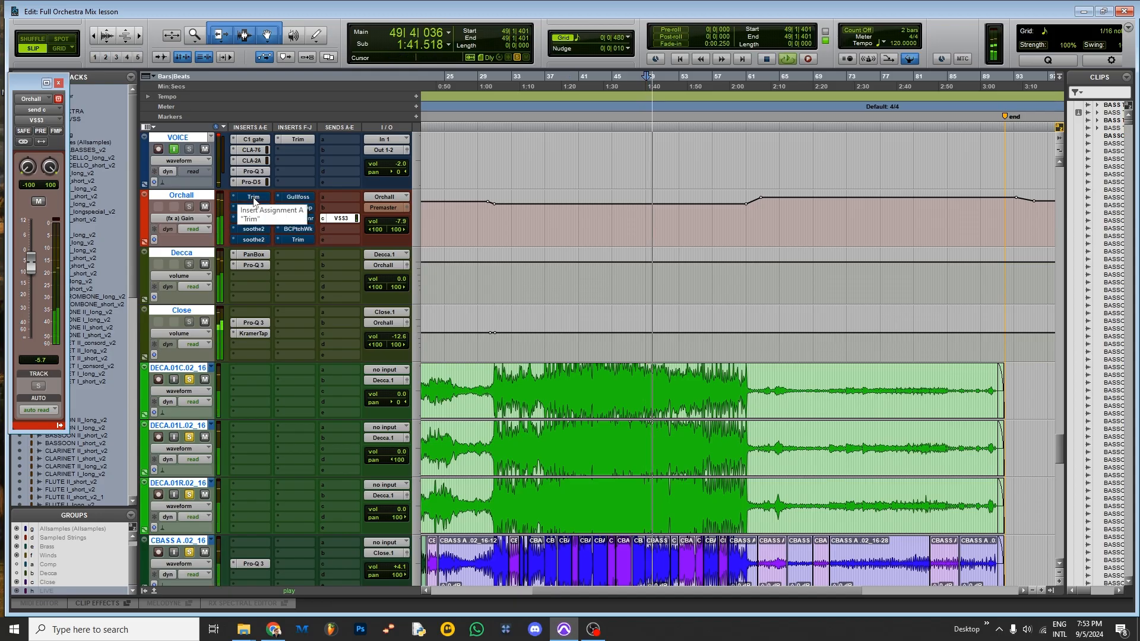
key("space")
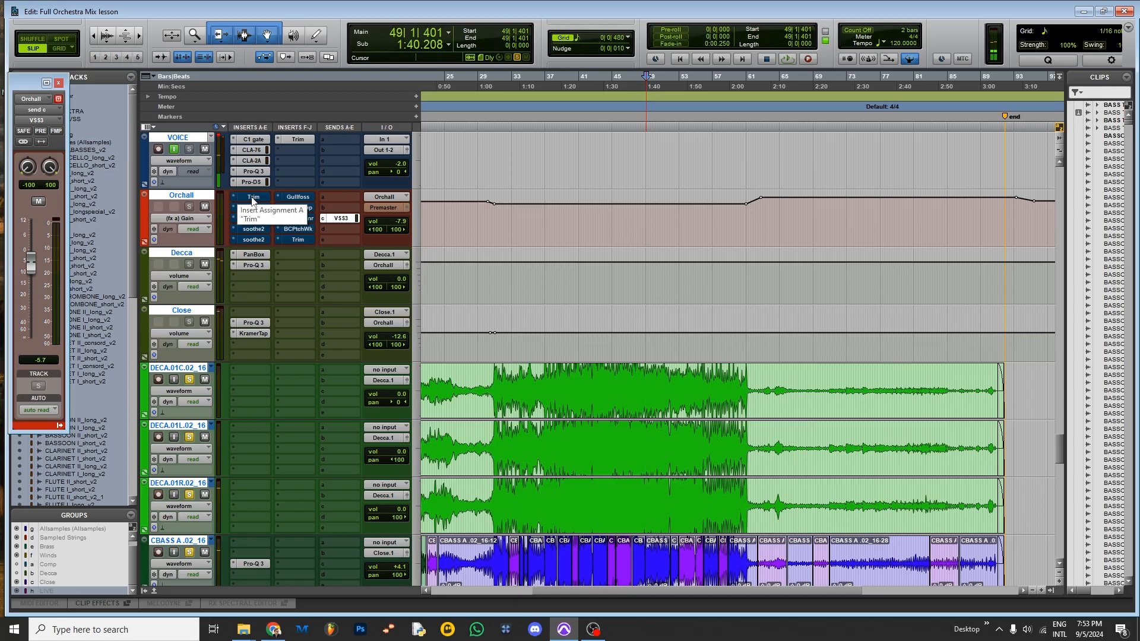
key("space")
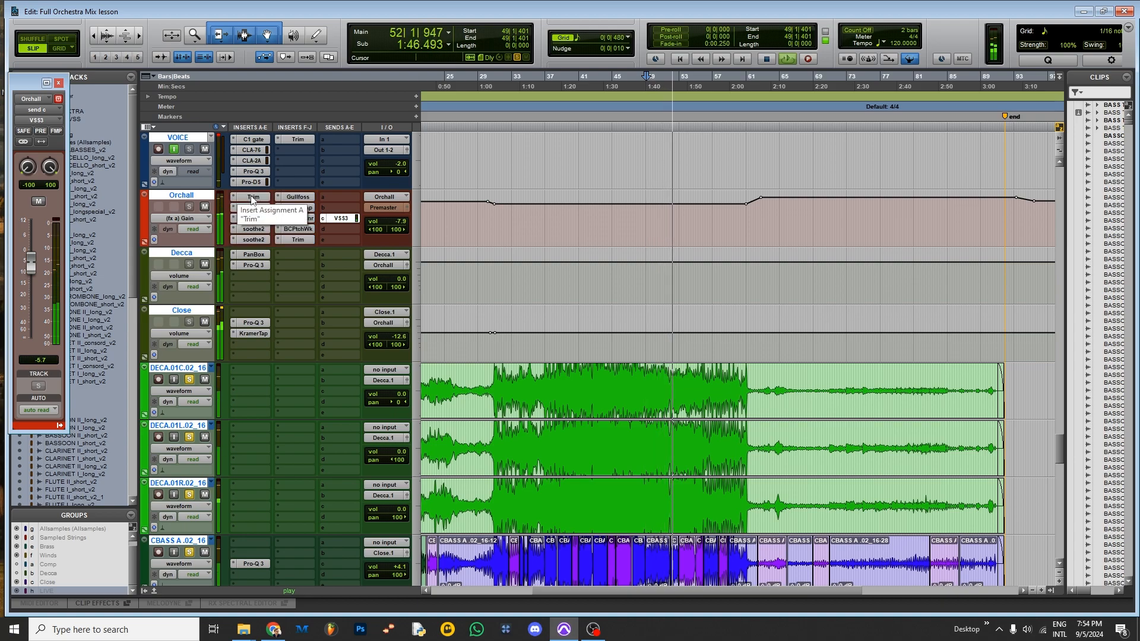
key("space")
Step: Check PatchWork's chain gain, raise the RoomWidener Amount to about -8.45 dB and replay from bar 49
left_click(299, 229)
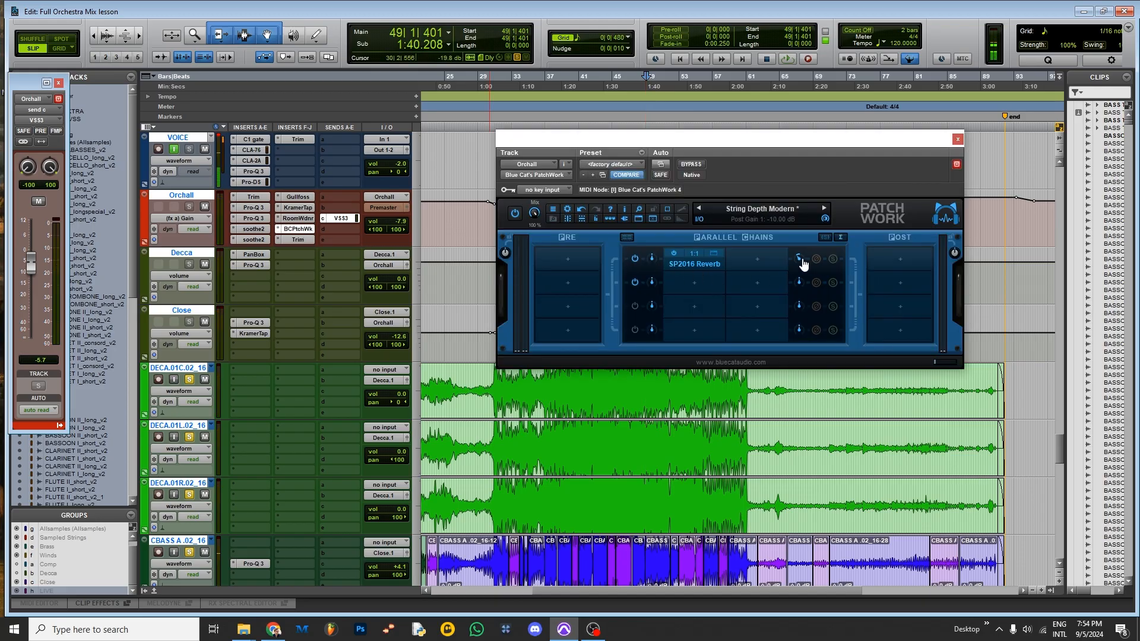
left_click(958, 139)
left_click(294, 218)
key("space")
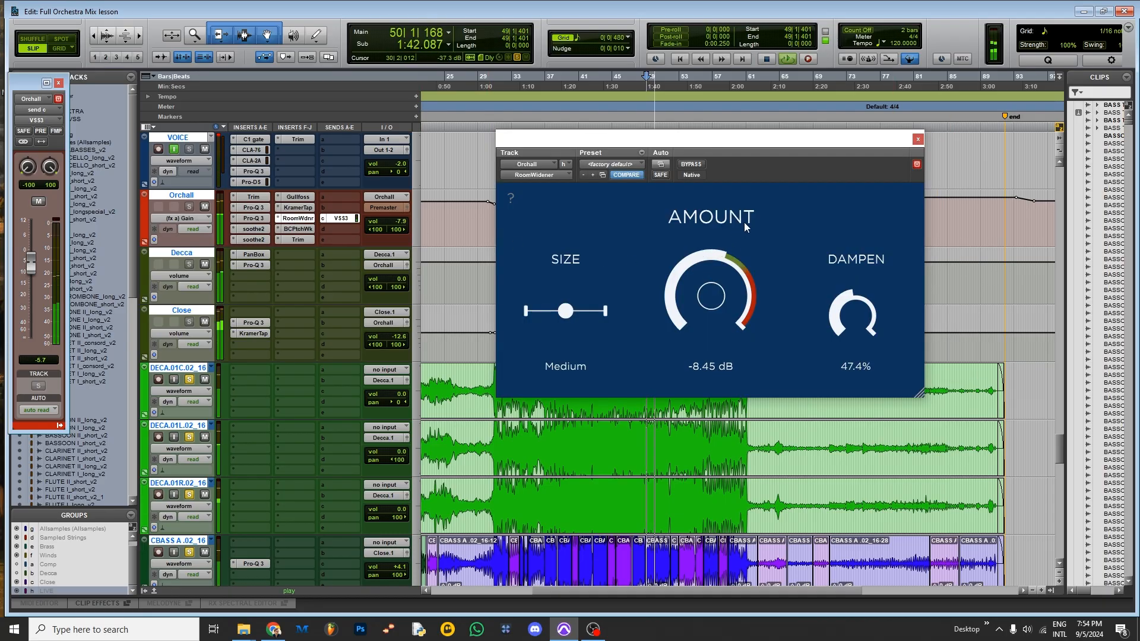
left_click(918, 139)
key("space")
key("space")
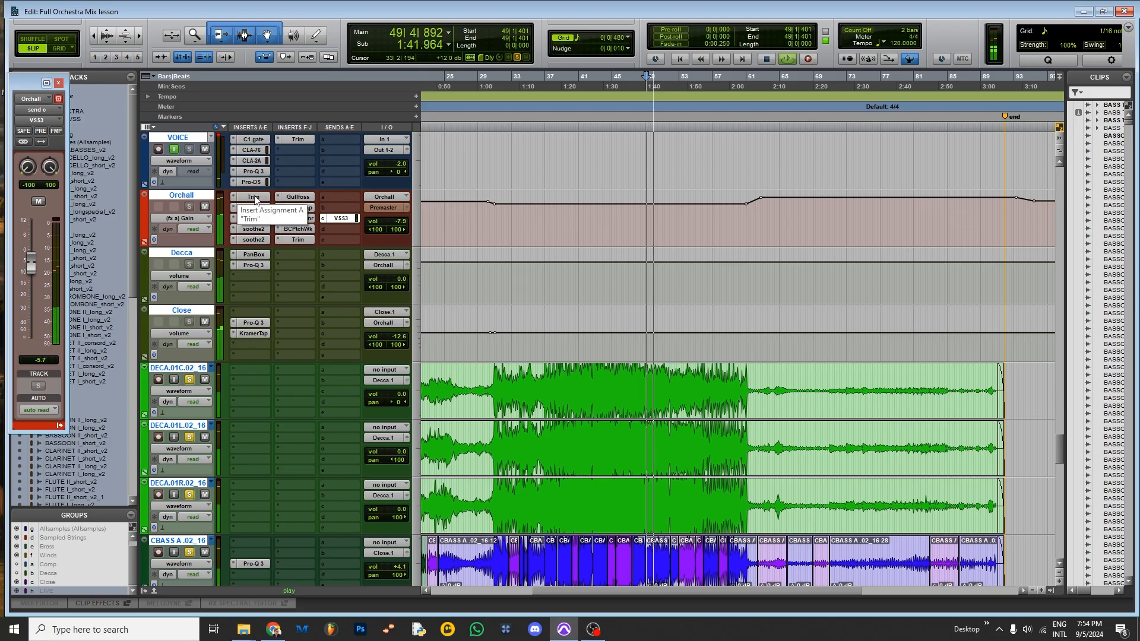
Step: Compare Orchall's full insert chain against bypass once more, replaying the passage from bar 49 and stopping playback
left_click(254, 197, "ctrl+shift")
key("space")
key("space")
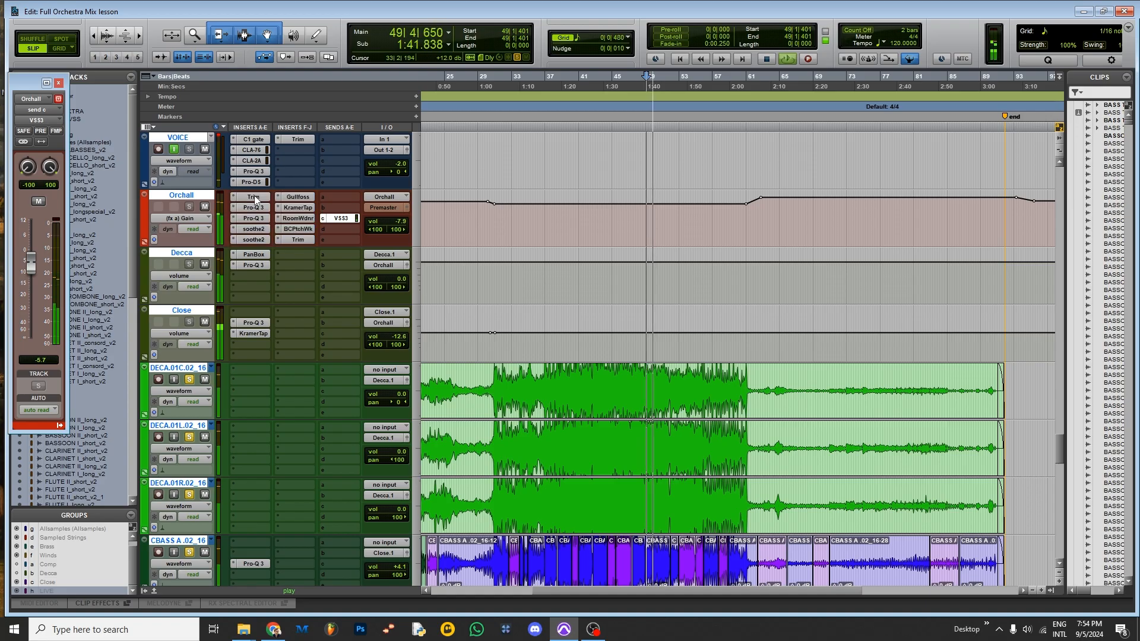
left_click(254, 197, "ctrl+shift")
key("space")
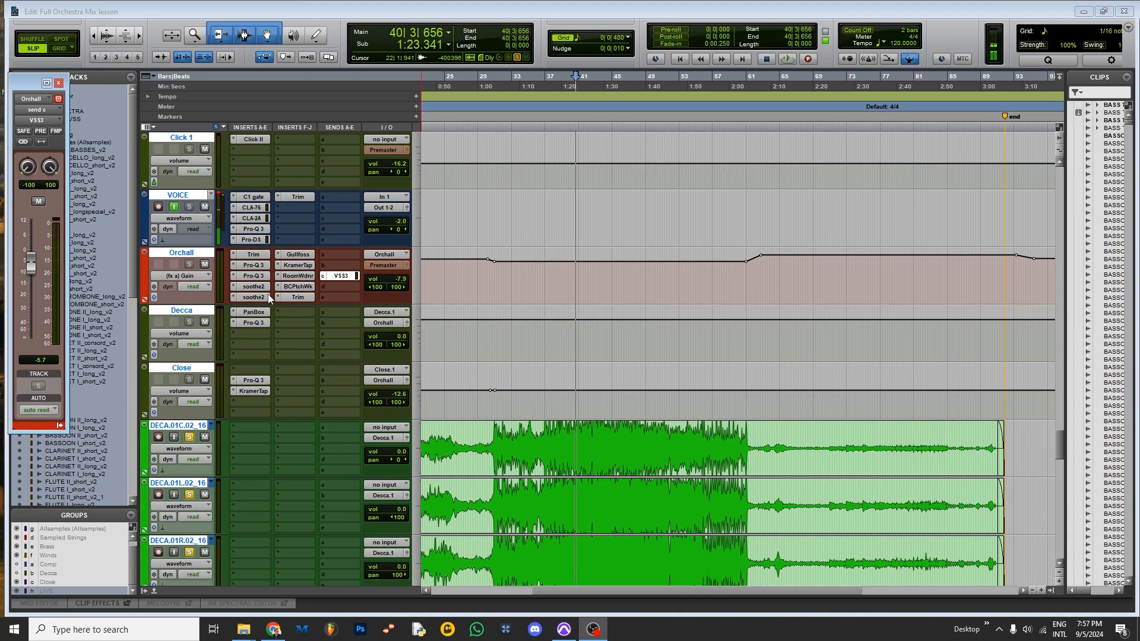
Step: Cue the playback start late in bar 41, just before the loud orchestral passage continues
left_click(595, 82)
left_click(575, 82)
left_click(568, 82)
left_click(600, 82)
left_click(585, 82)
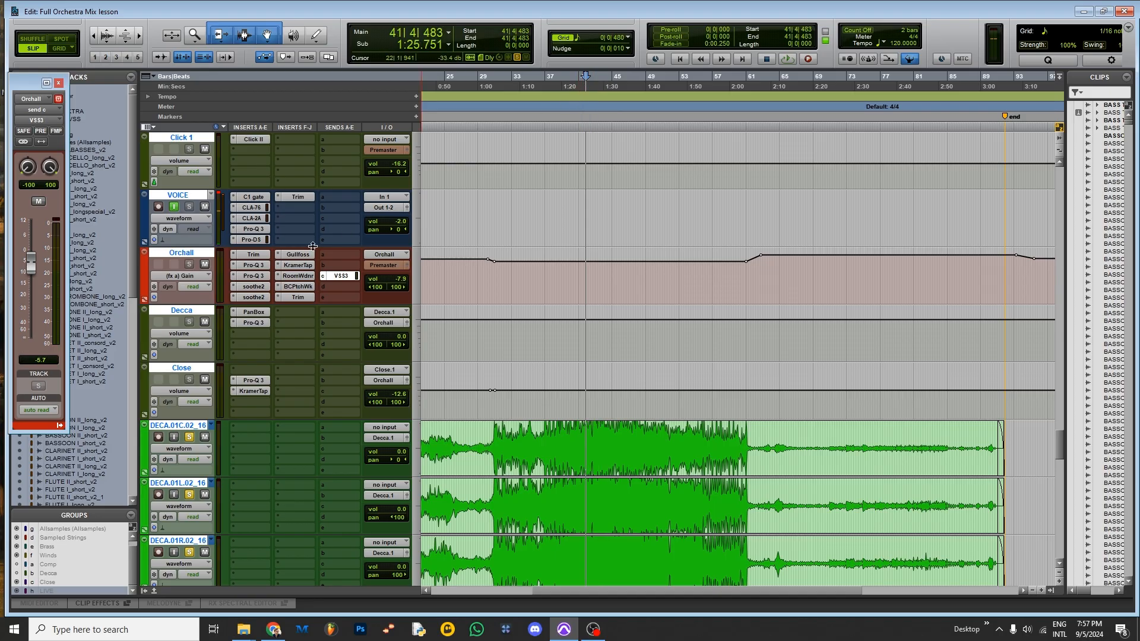
Step: Adjust the high shelf in Orchall's second Pro-Q 3 to 10600 Hz, -4.41 dB and Q 0.813 during playback from bar 41
left_click(254, 276)
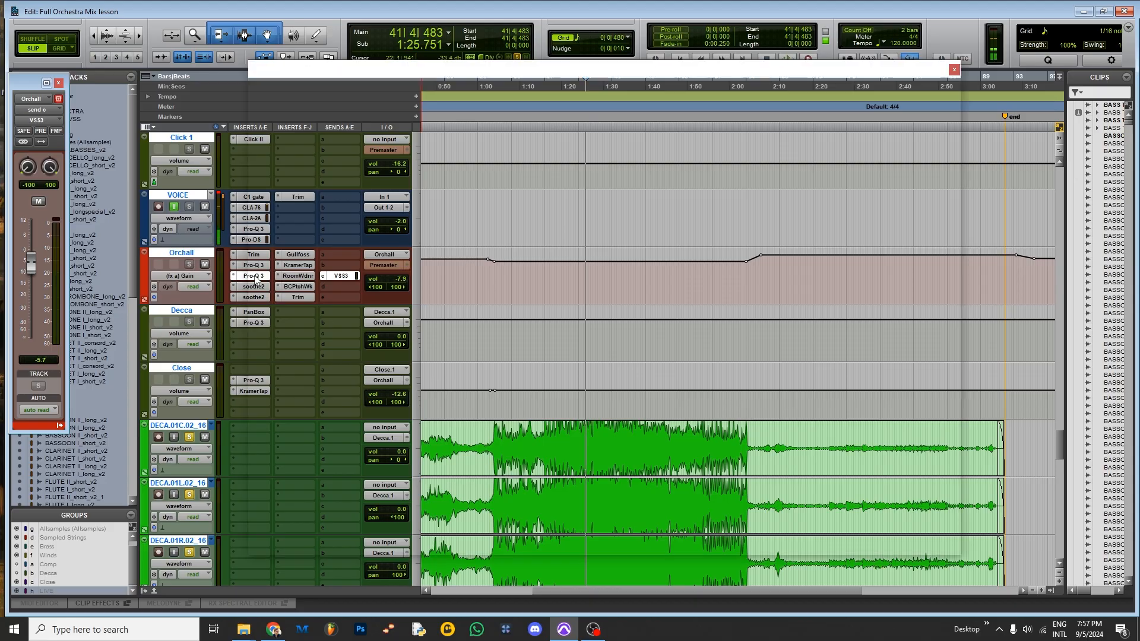
left_click_drag(897, 319, 857, 323)
scroll(858, 323, "down", 3)
left_click(955, 70)
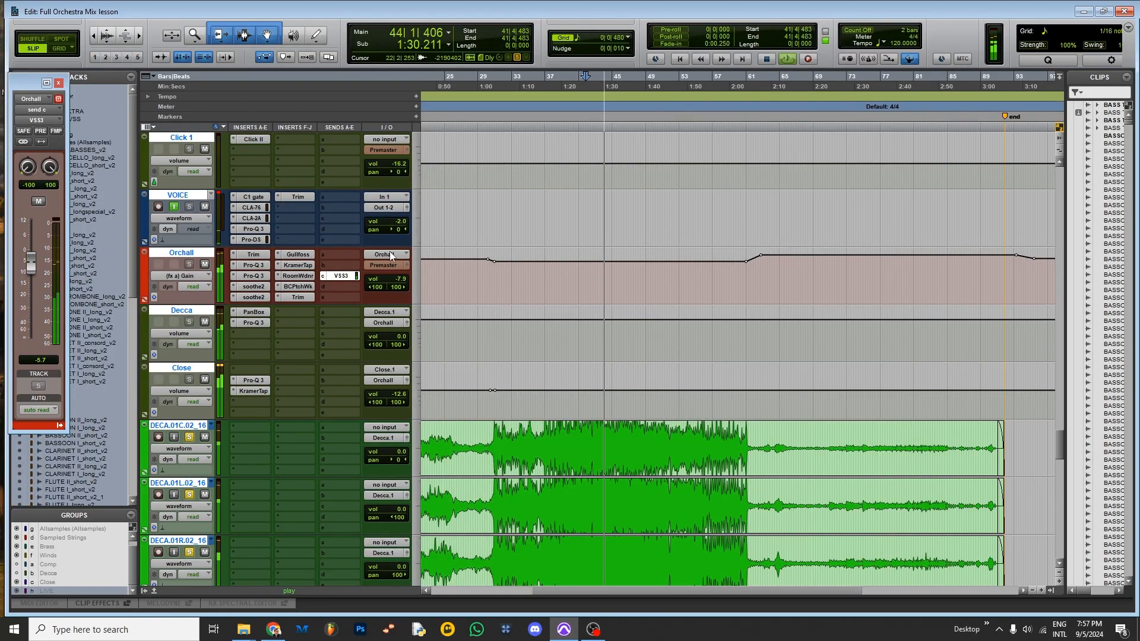
left_click(254, 275)
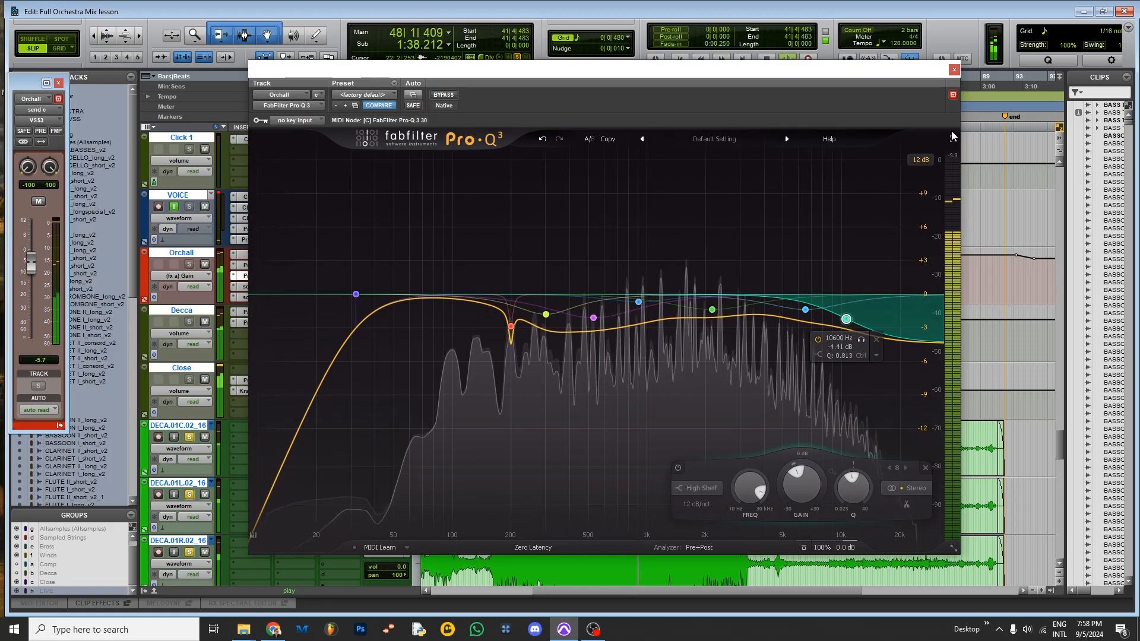
left_click(954, 70)
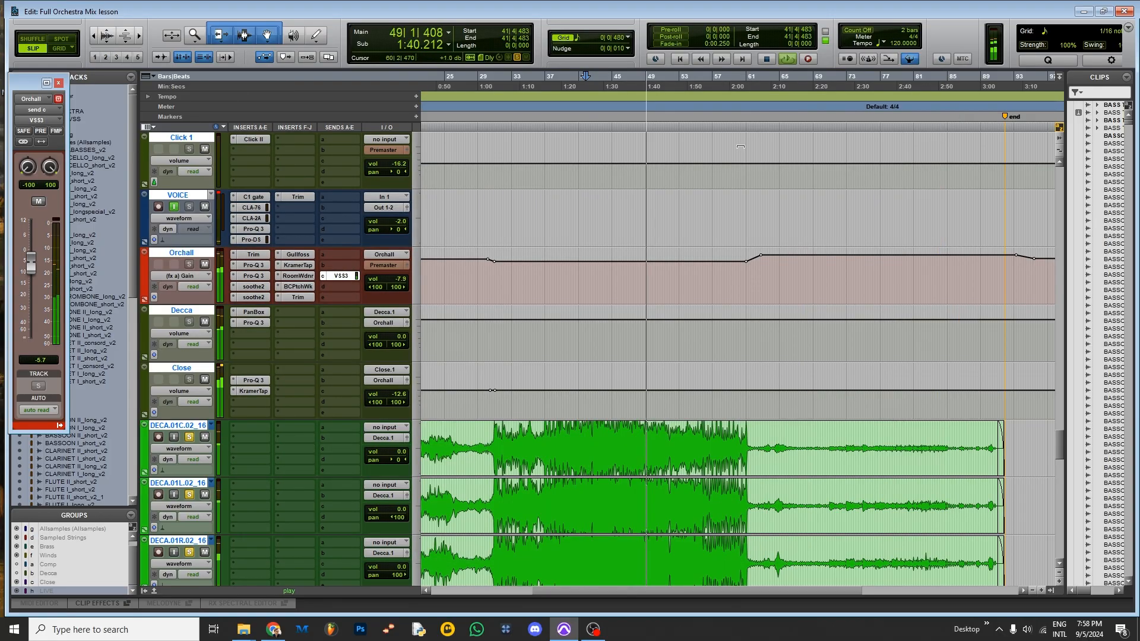
Step: Toggle the bypass of Orchall's whole insert chain to audition it with the adjusted high shelf
left_click(252, 257, "ctrl+shift")
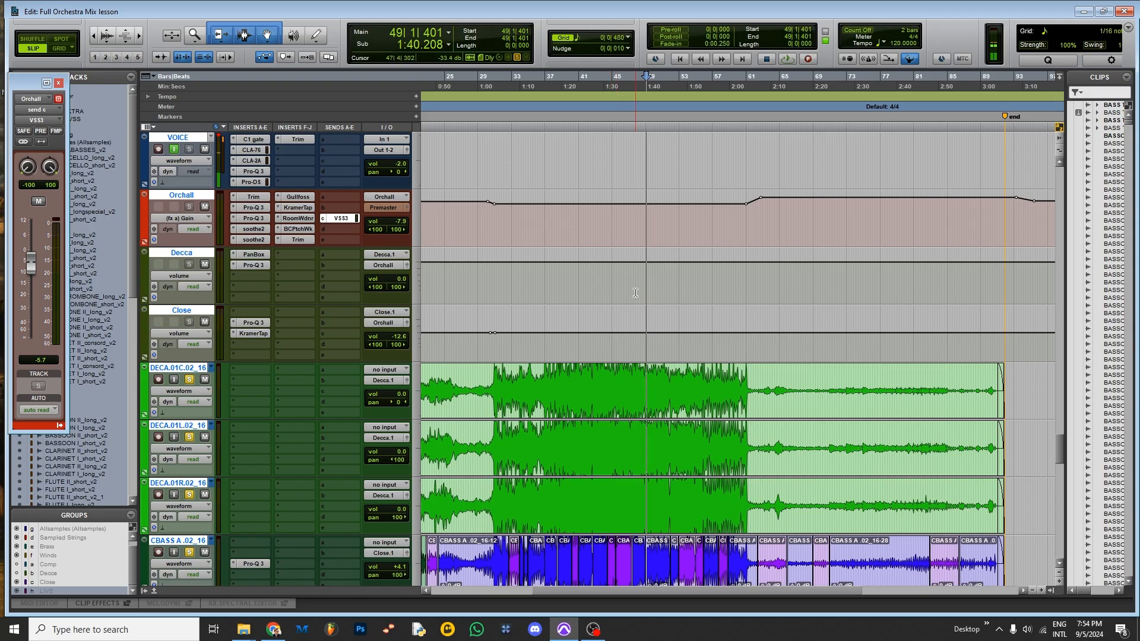
scroll(634, 292, "down", 3)
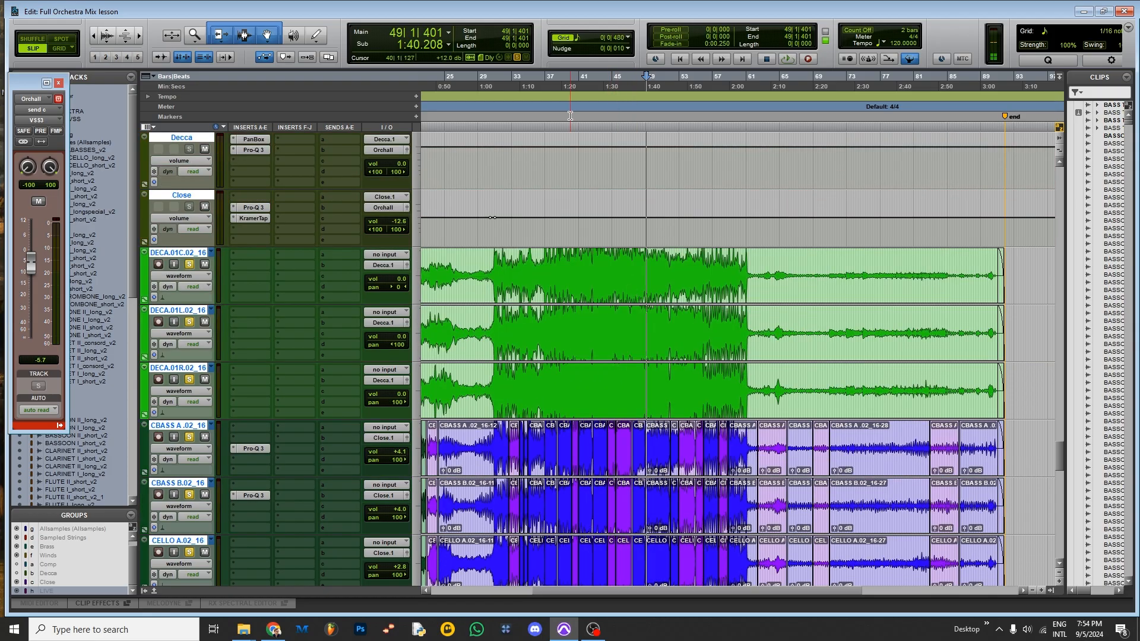